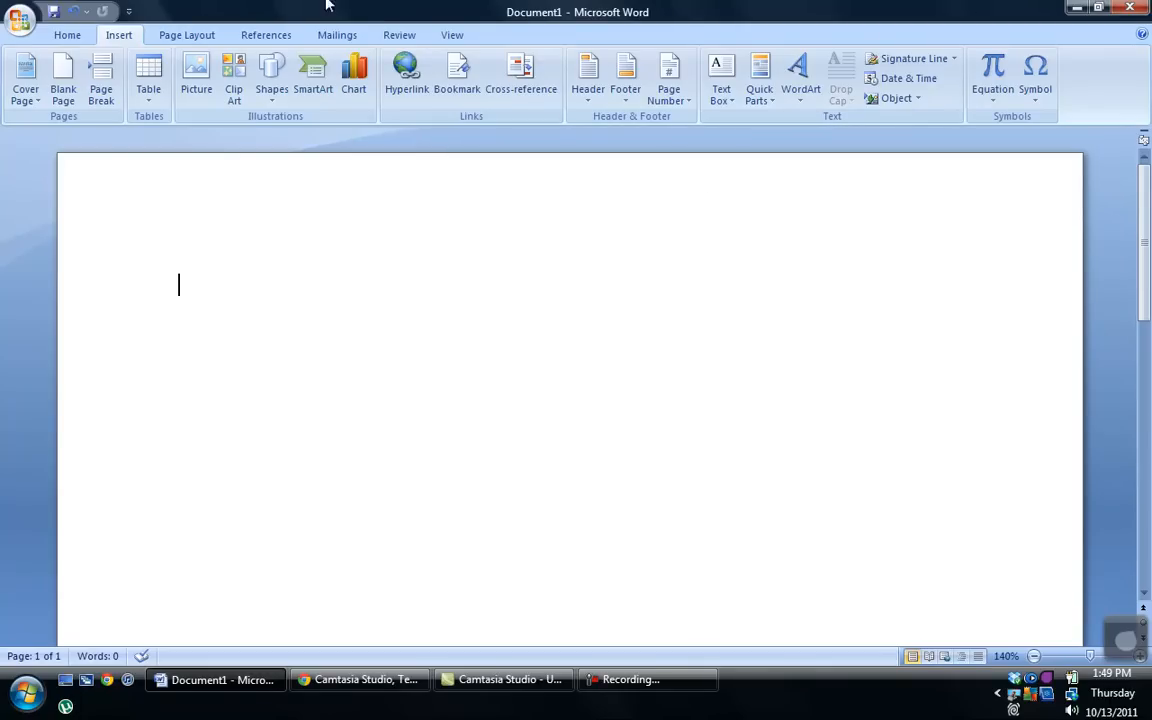
# Step: Insert a Plain Number 1 page number at the top of the page header
pyautogui.click(68, 35)
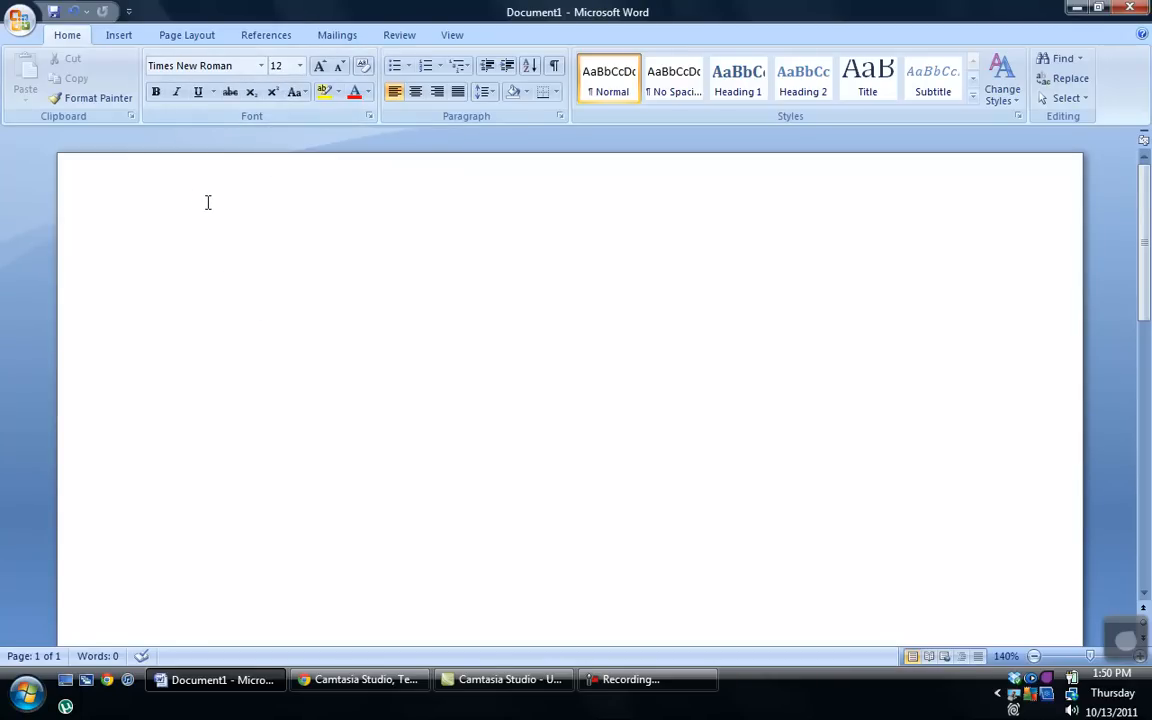
pyautogui.click(120, 36)
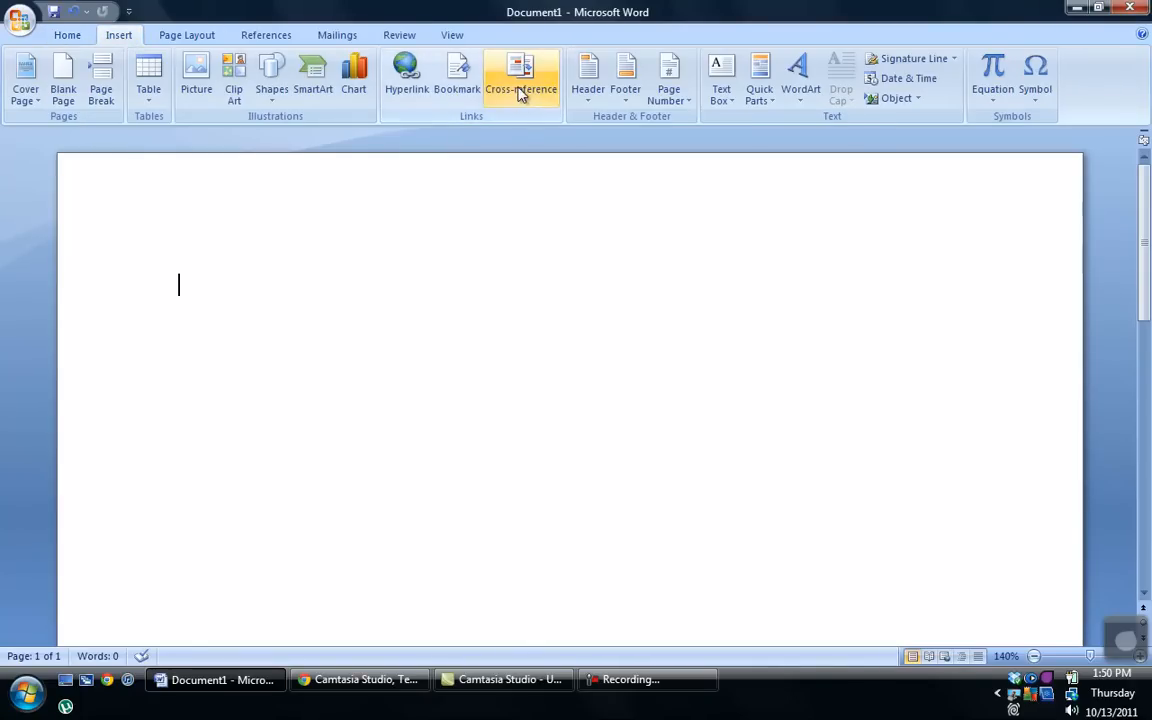
pyautogui.click(672, 106)
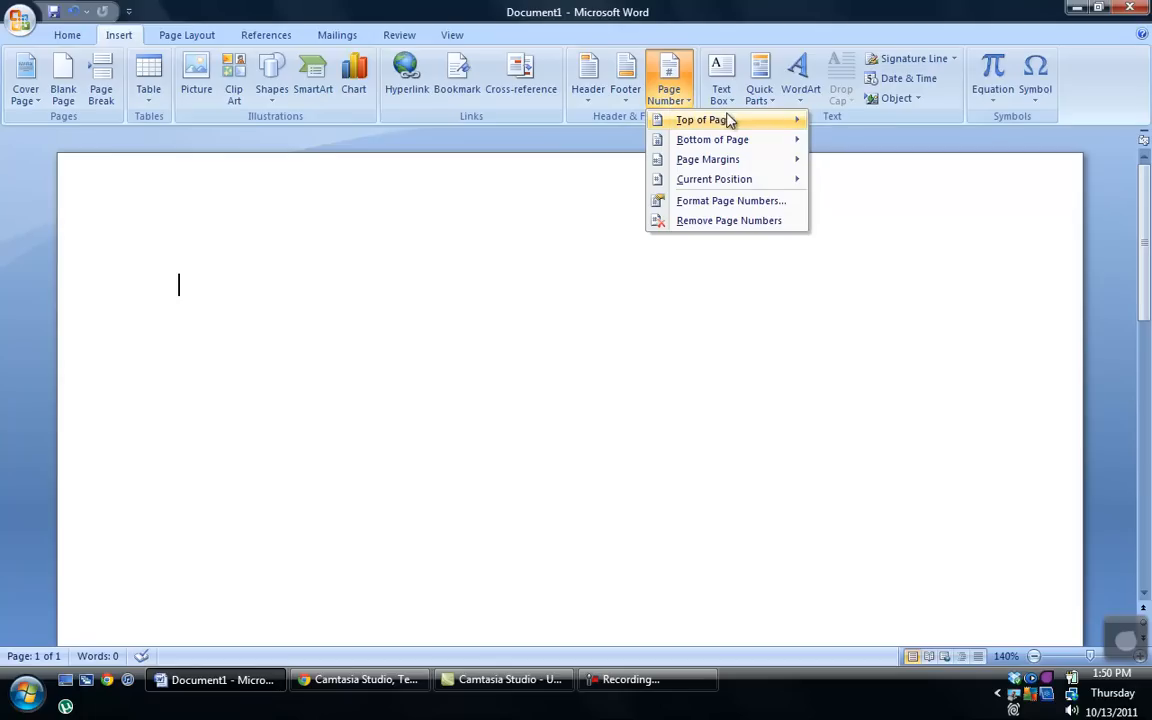
pyautogui.moveTo(729, 120)
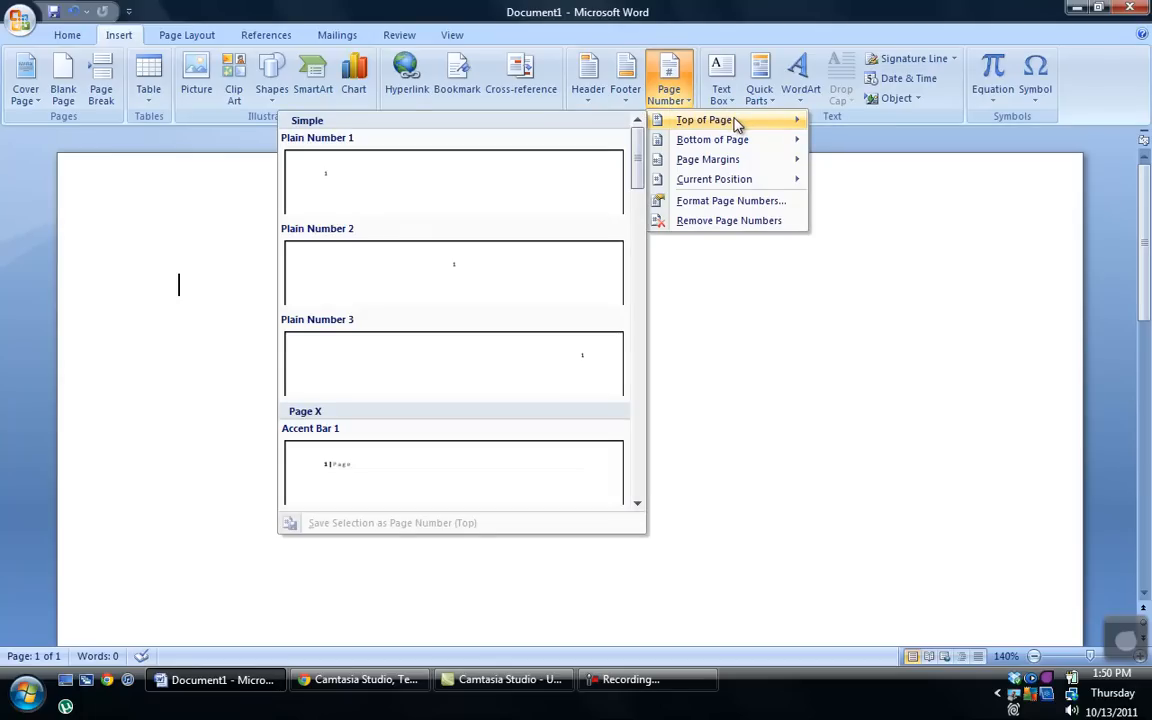
pyautogui.click(538, 193)
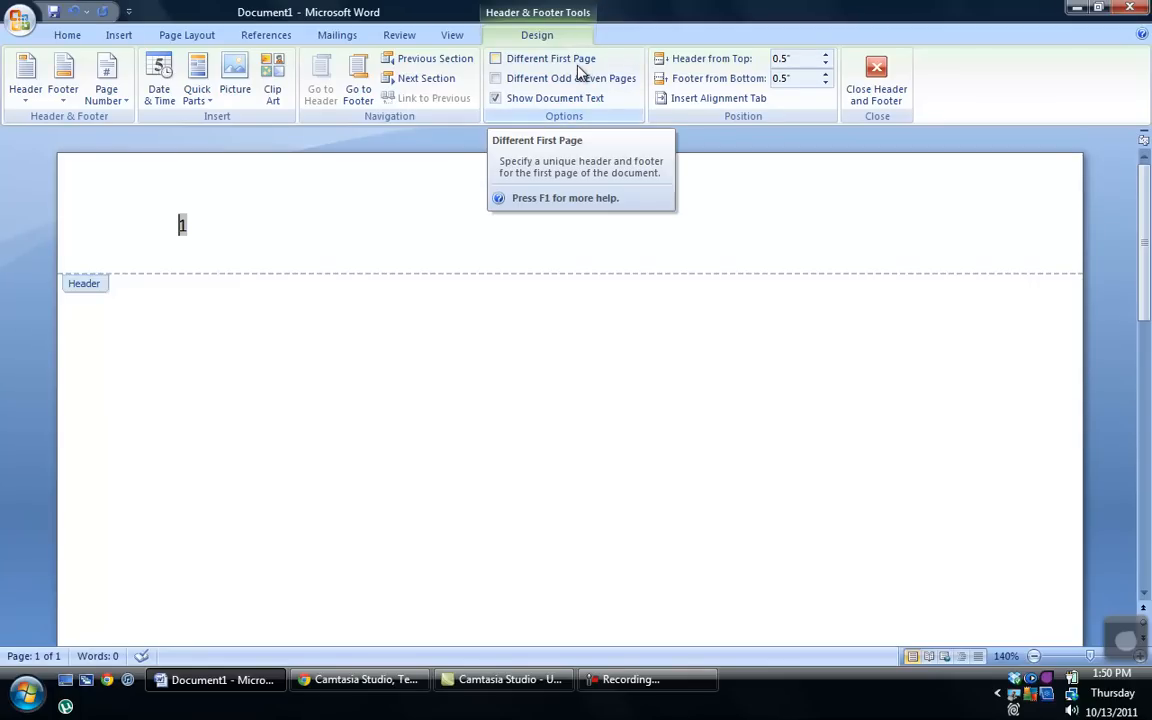
# Step: Enable Different First Page and type 'Running head: APA STYLE VIDEO', tabbing page 1 to the right
pyautogui.click(497, 60)
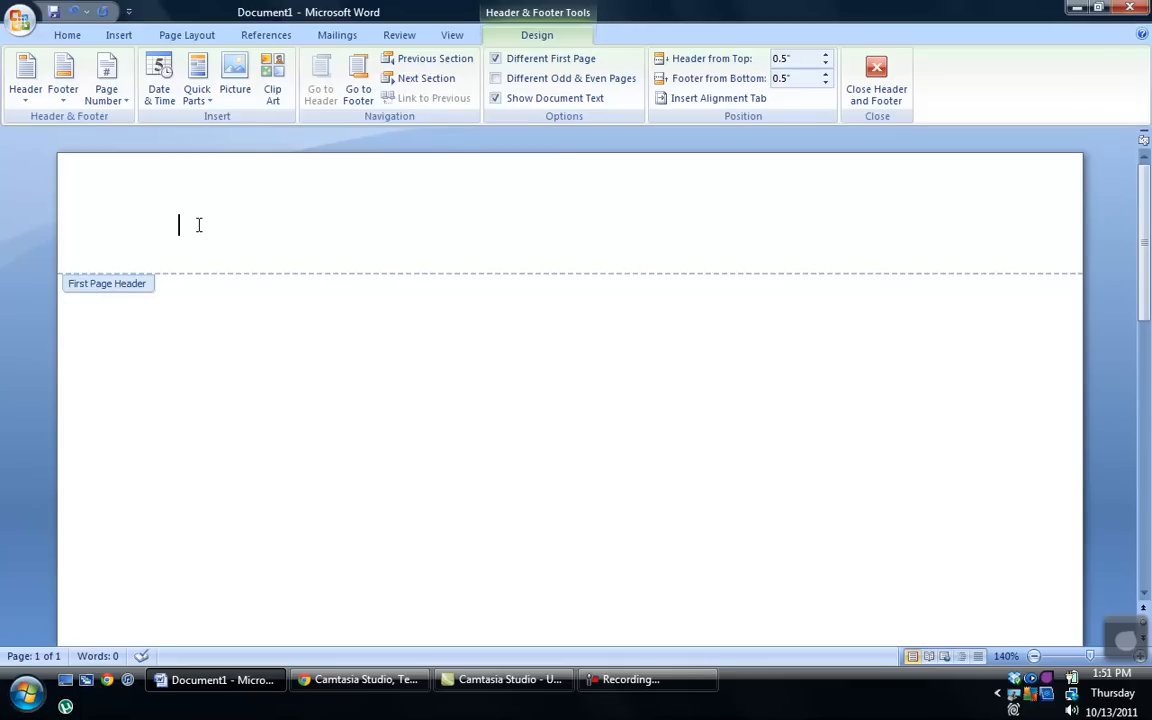
pyautogui.write('Running head: APA STYLE VIDEO')
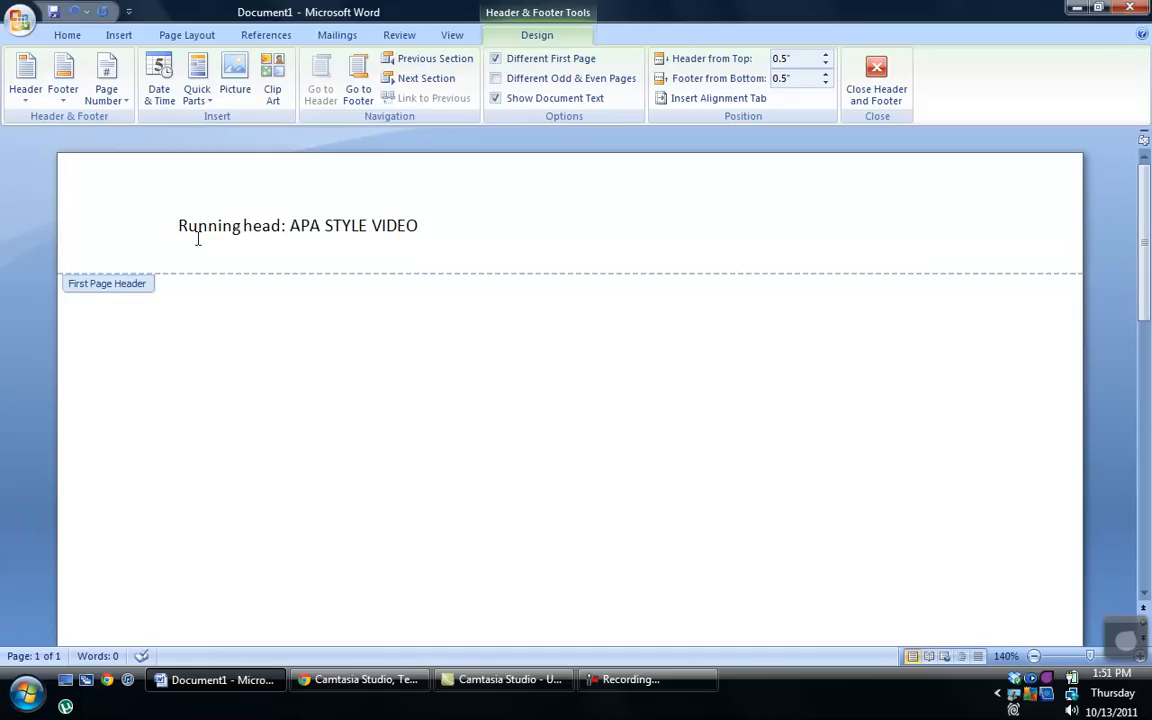
pyautogui.press('Tab')
pyautogui.press('Tab')
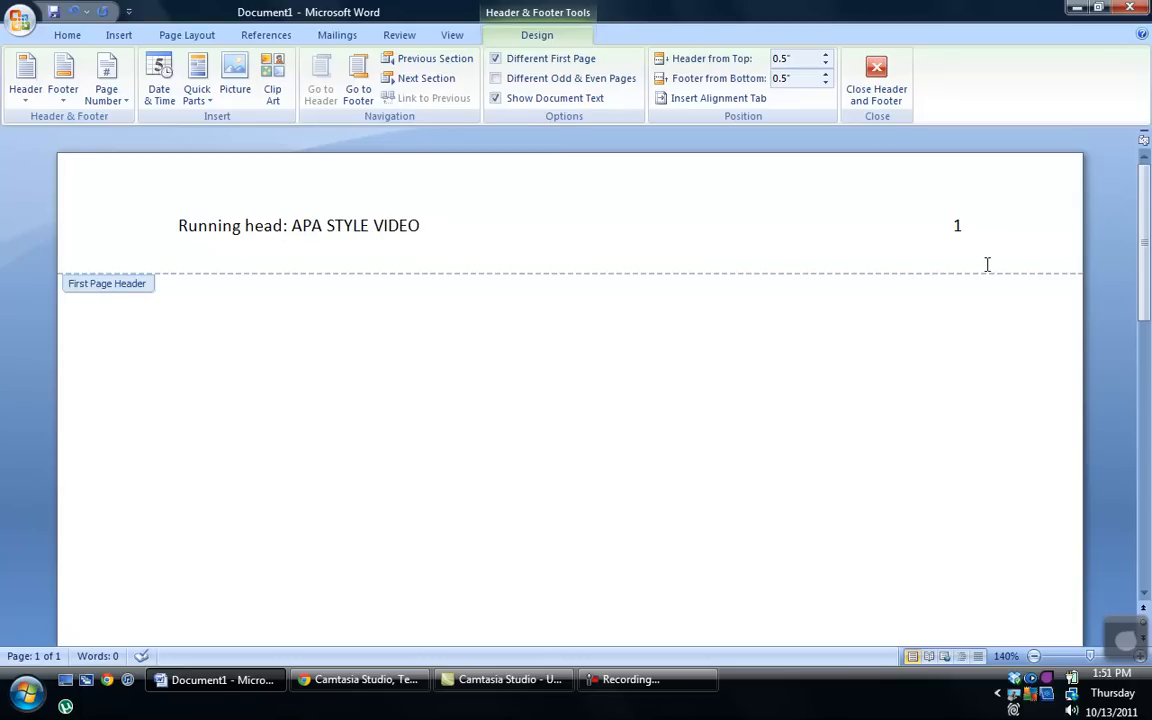
pyautogui.doubleClick(621, 422)
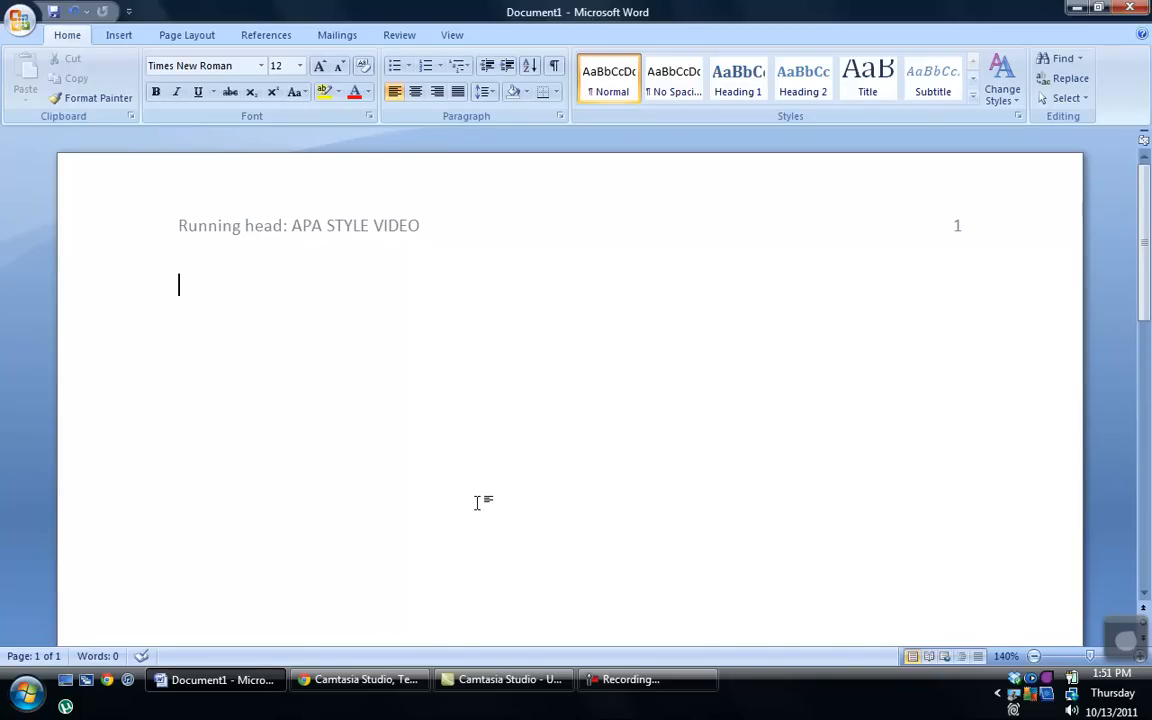
# Step: Insert a page break to start page 2
pyautogui.click(118, 36)
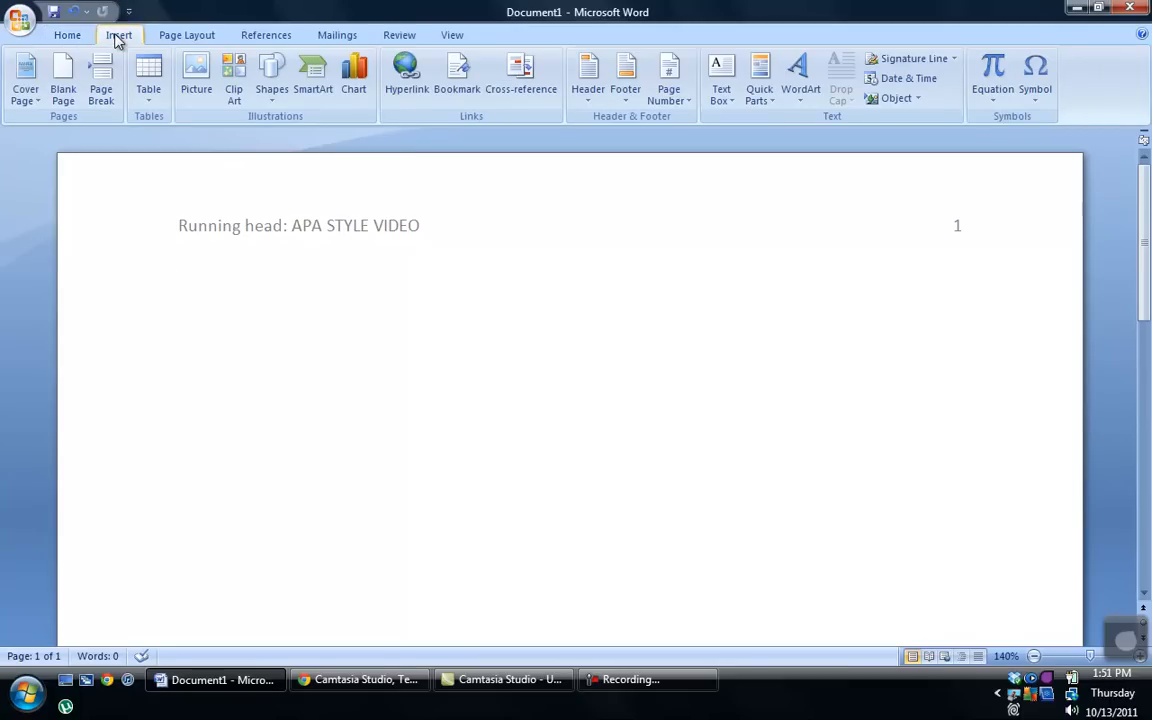
pyautogui.click(101, 95)
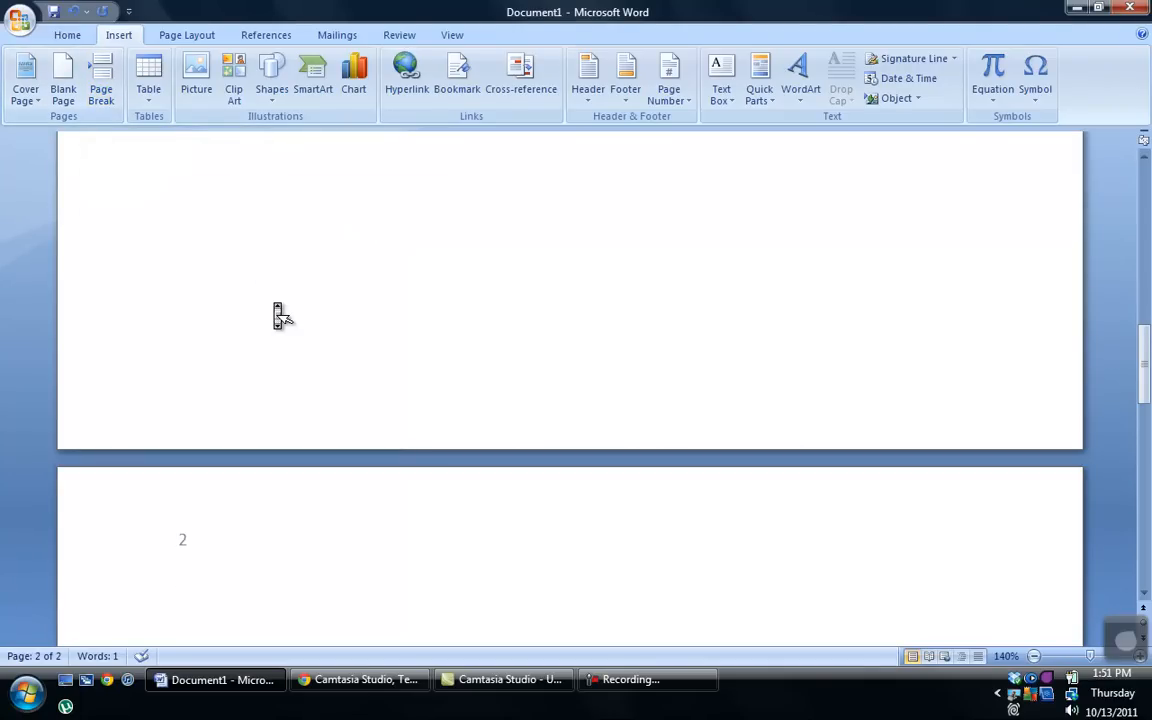
pyautogui.scroll(-5, 277, 312)
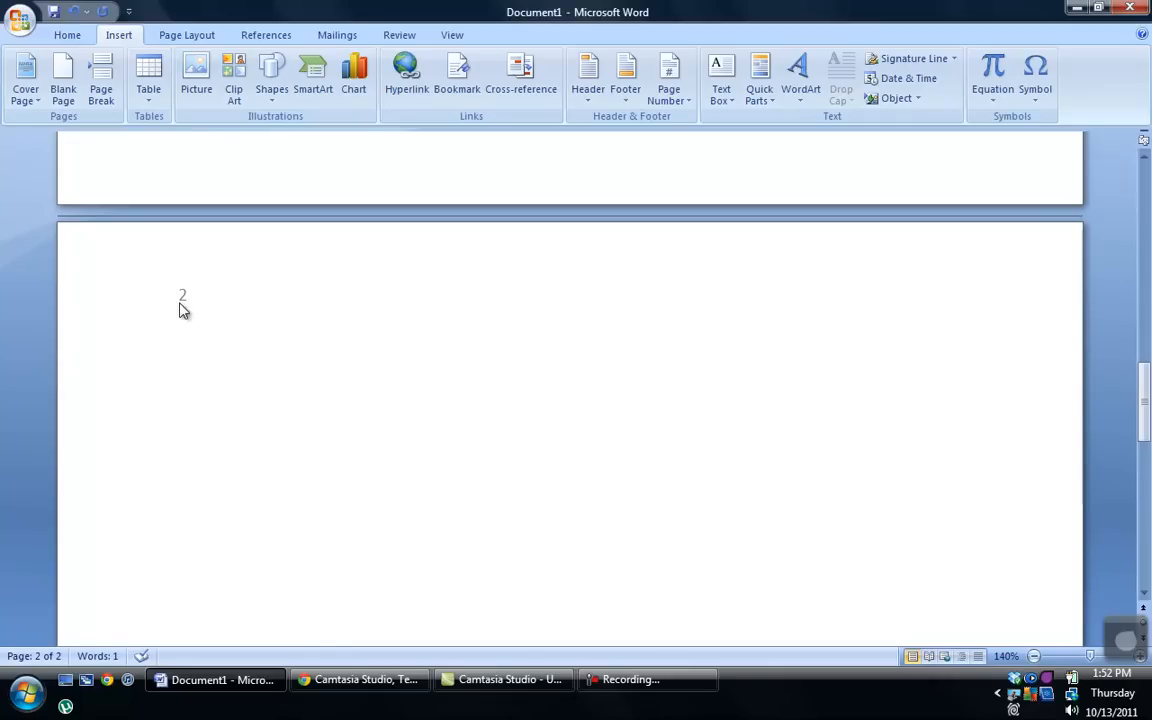
# Step: Type 'APA STYLE VIDEO' in the page 2 header with page number 2 at the right margin
pyautogui.doubleClick(237, 288)
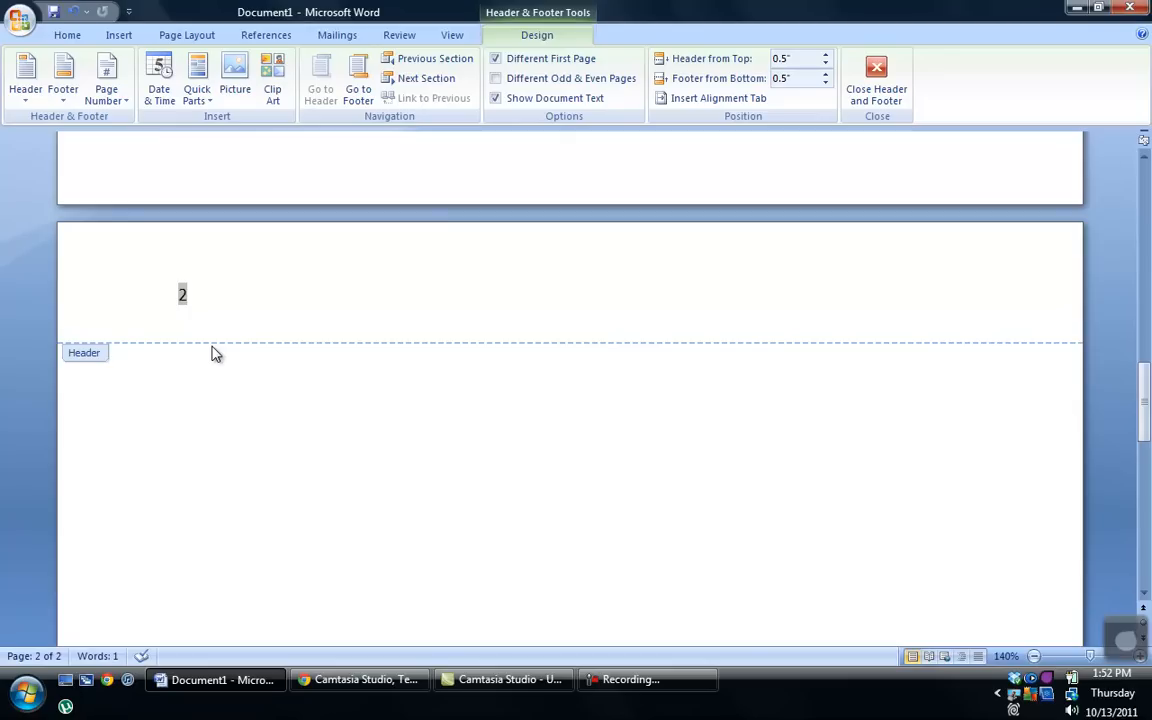
pyautogui.write('APA STYLE VIDEO')
pyautogui.press('Tab')
pyautogui.press('Tab')
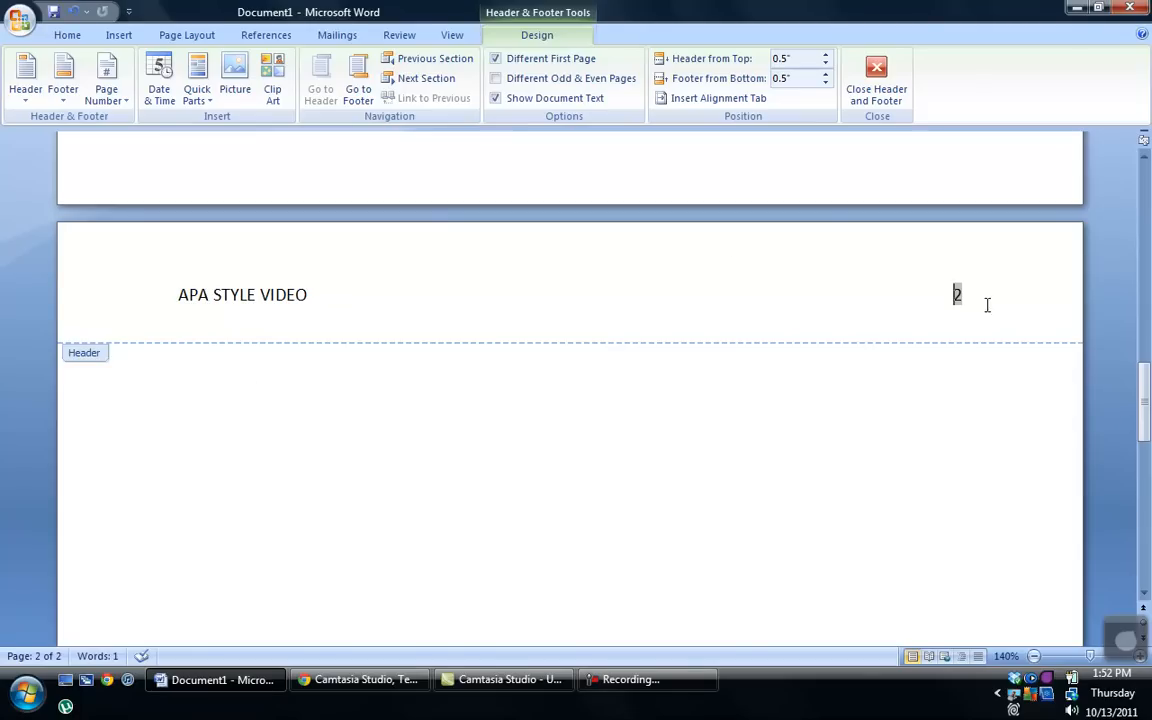
pyautogui.doubleClick(806, 505)
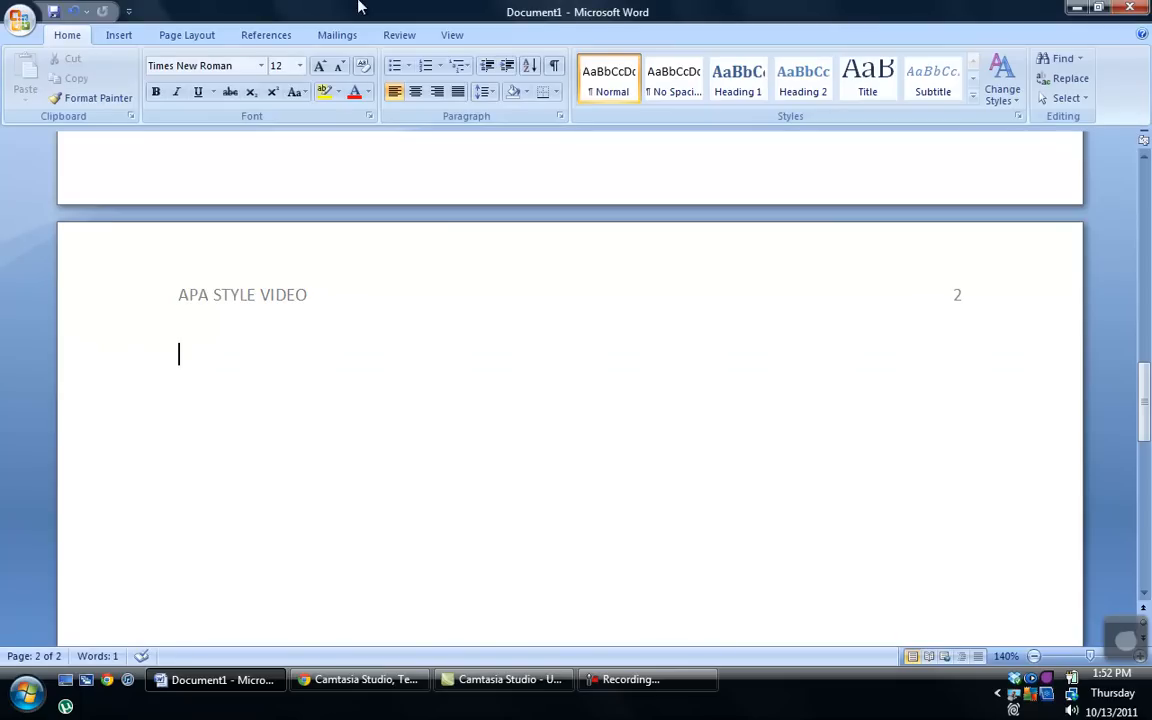
# Step: Insert another page break to create page 3, then return to the body of page 1
pyautogui.click(124, 34)
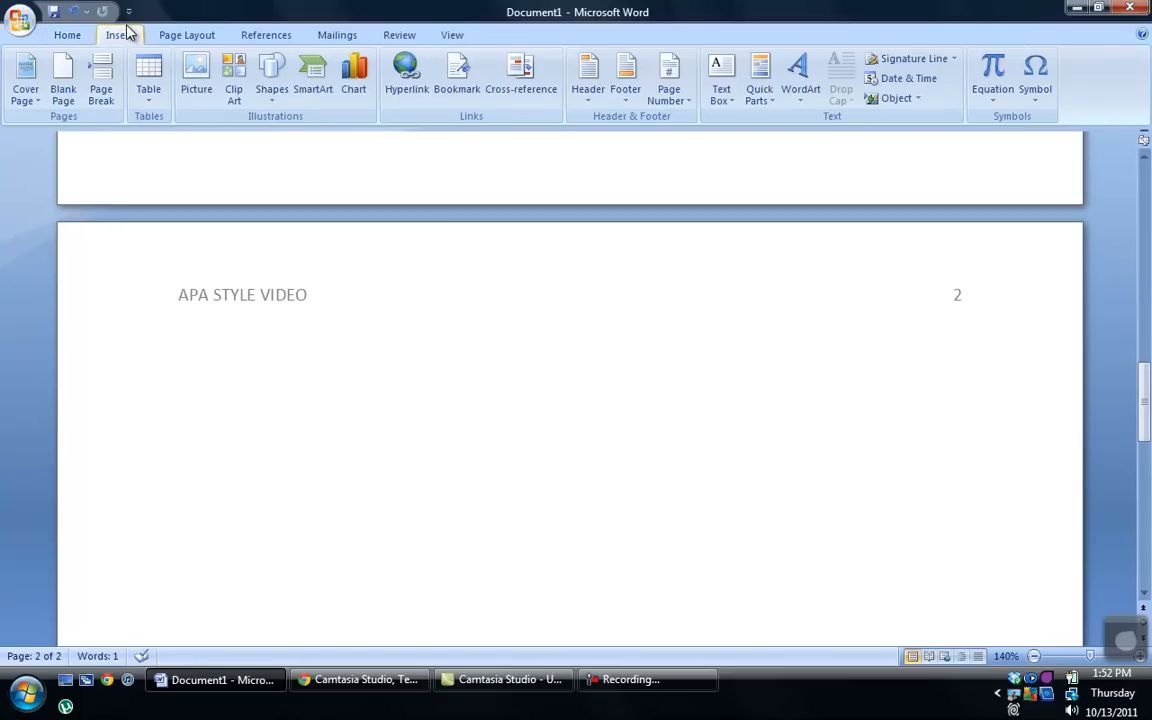
pyautogui.click(102, 82)
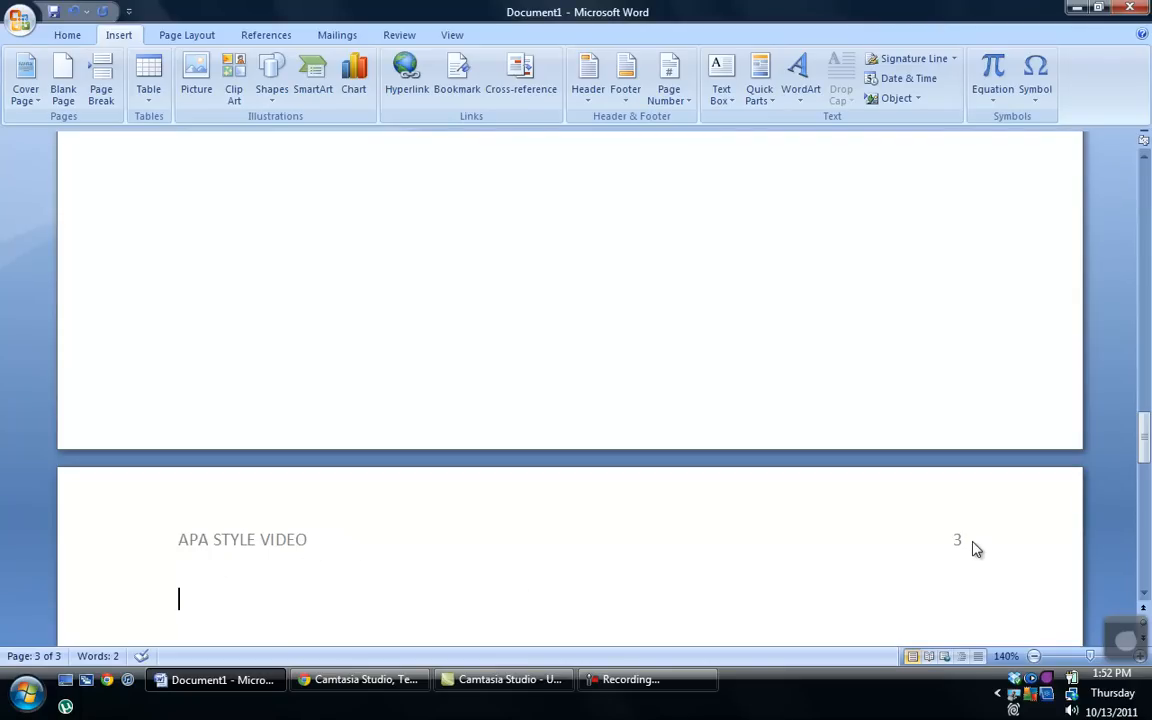
pyautogui.scroll(15, 975, 548)
pyautogui.scroll(15, 978, 553)
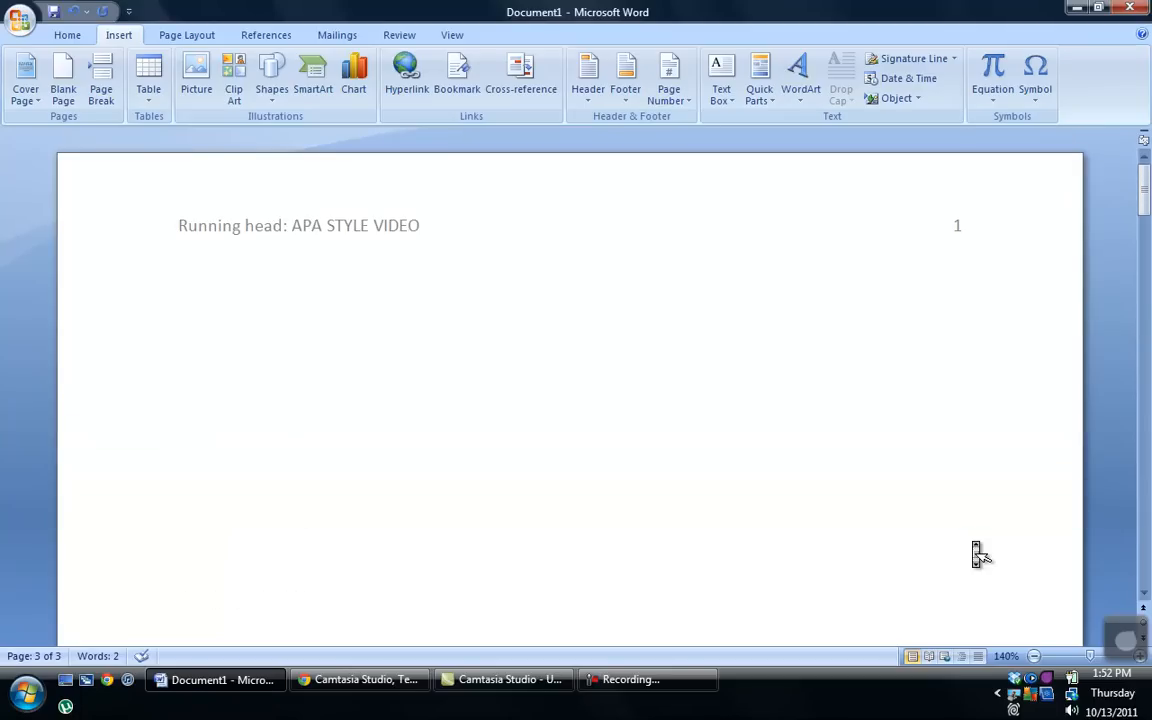
pyautogui.click(727, 365)
pyautogui.click(68, 35)
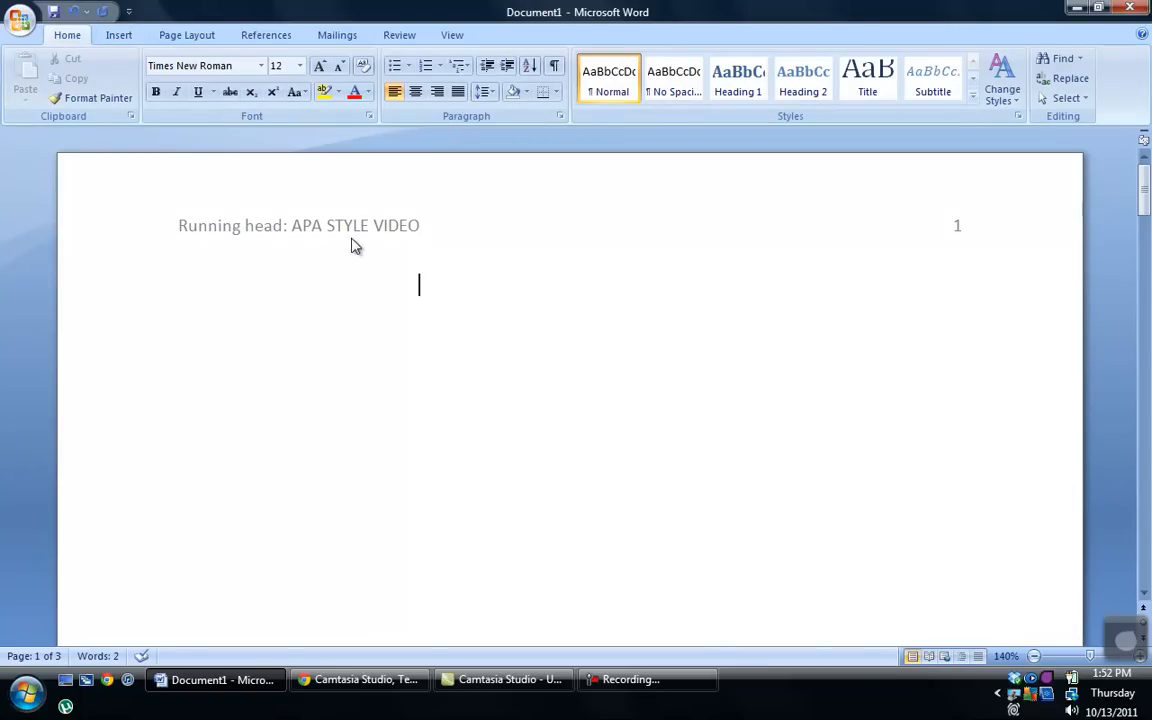
# Step: Centre the first line of page 1, set 2.0 line spacing, and add a blank line
pyautogui.click(416, 91)
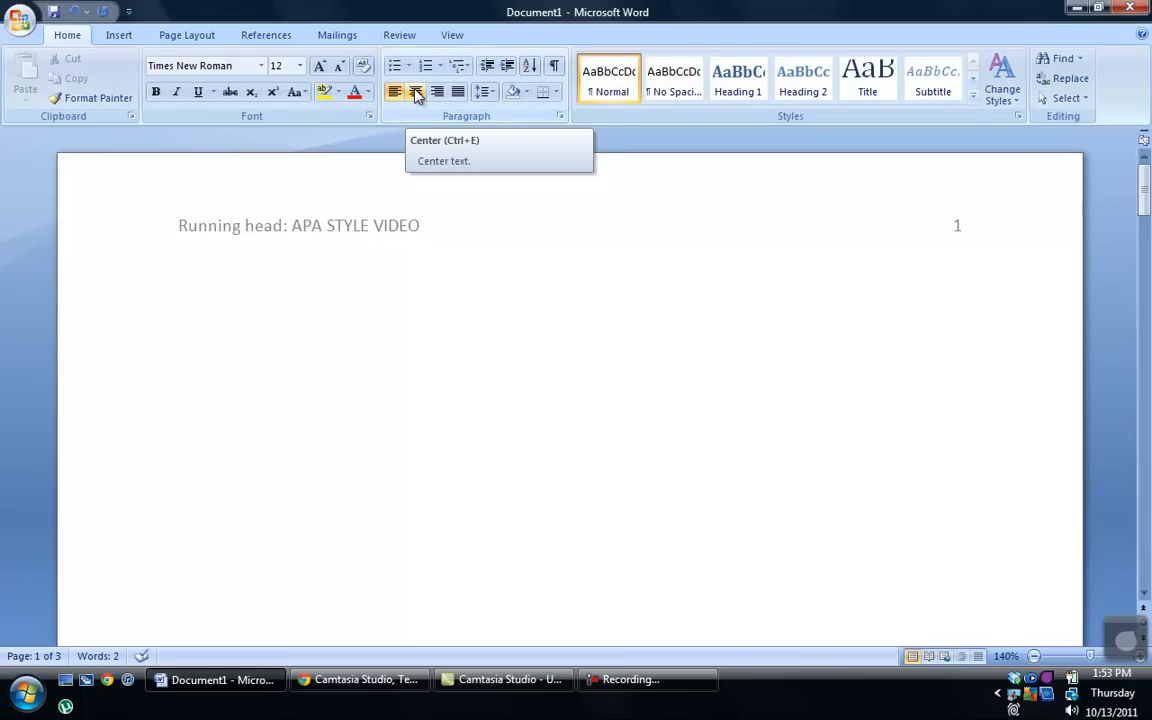
pyautogui.click(416, 91)
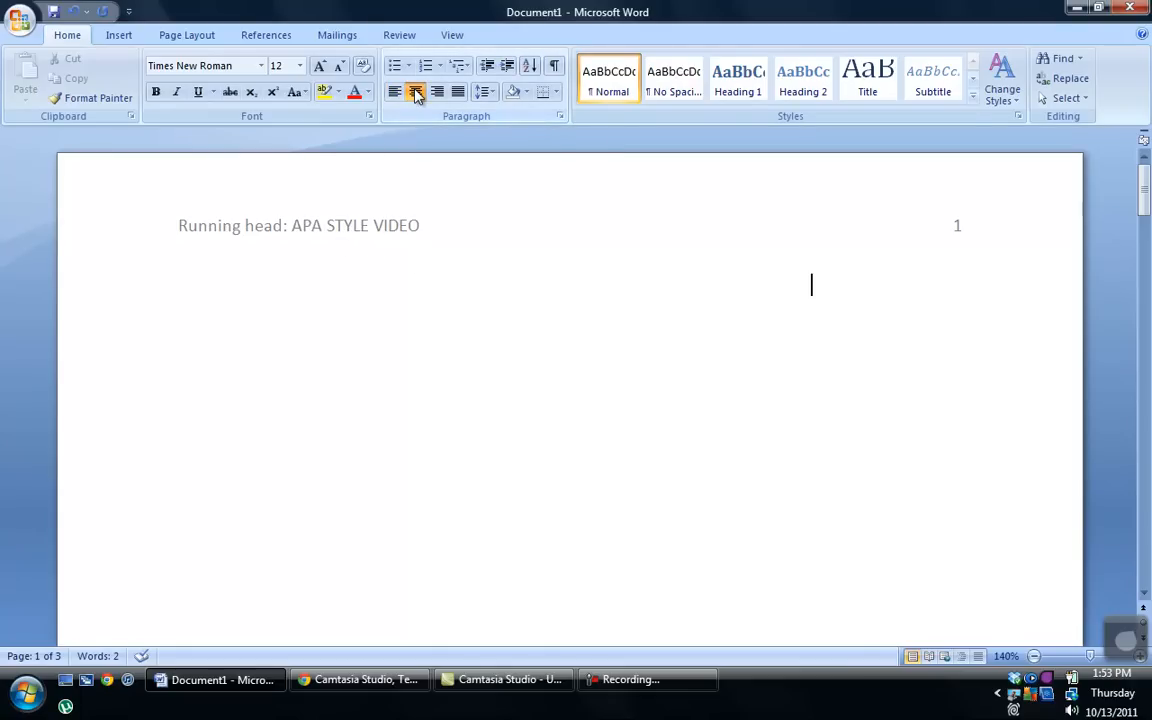
pyautogui.click(416, 91)
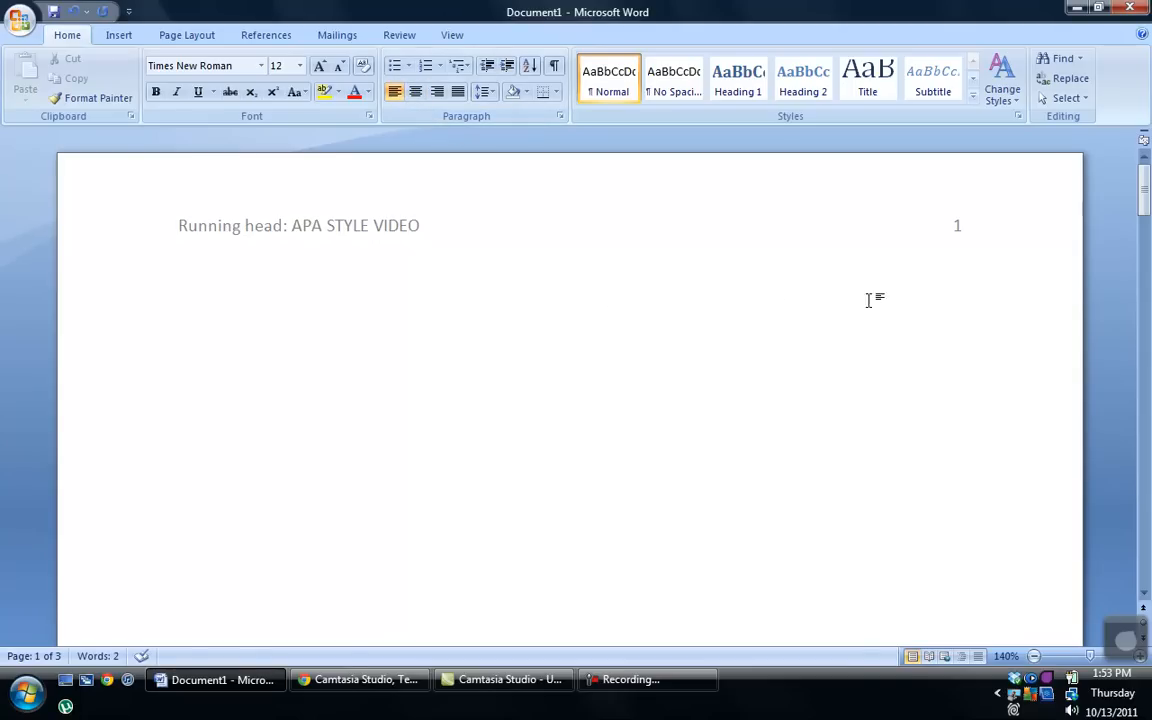
pyautogui.doubleClick(412, 293)
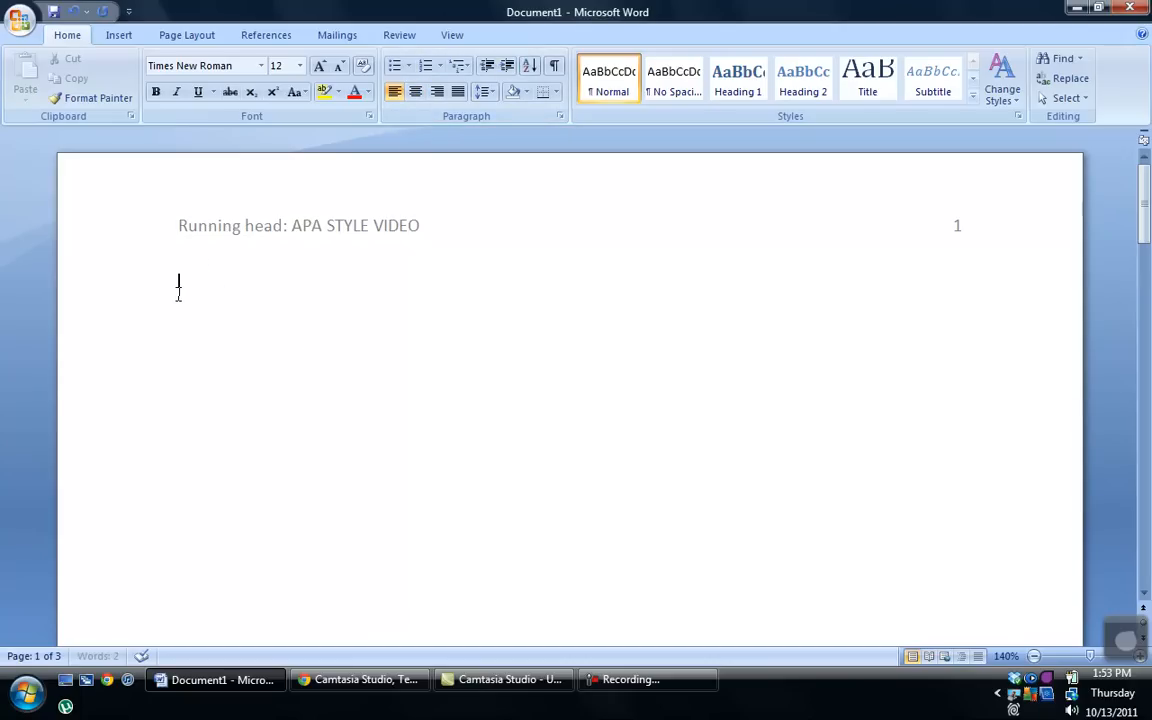
pyautogui.click(415, 92)
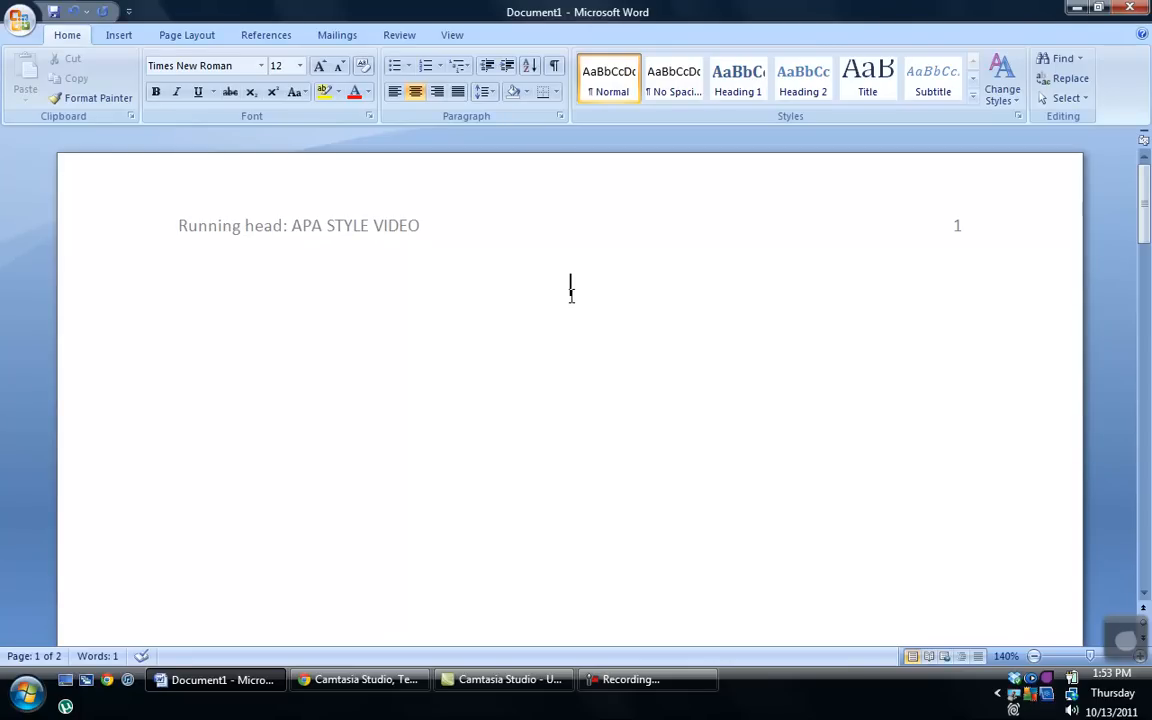
pyautogui.click(494, 92)
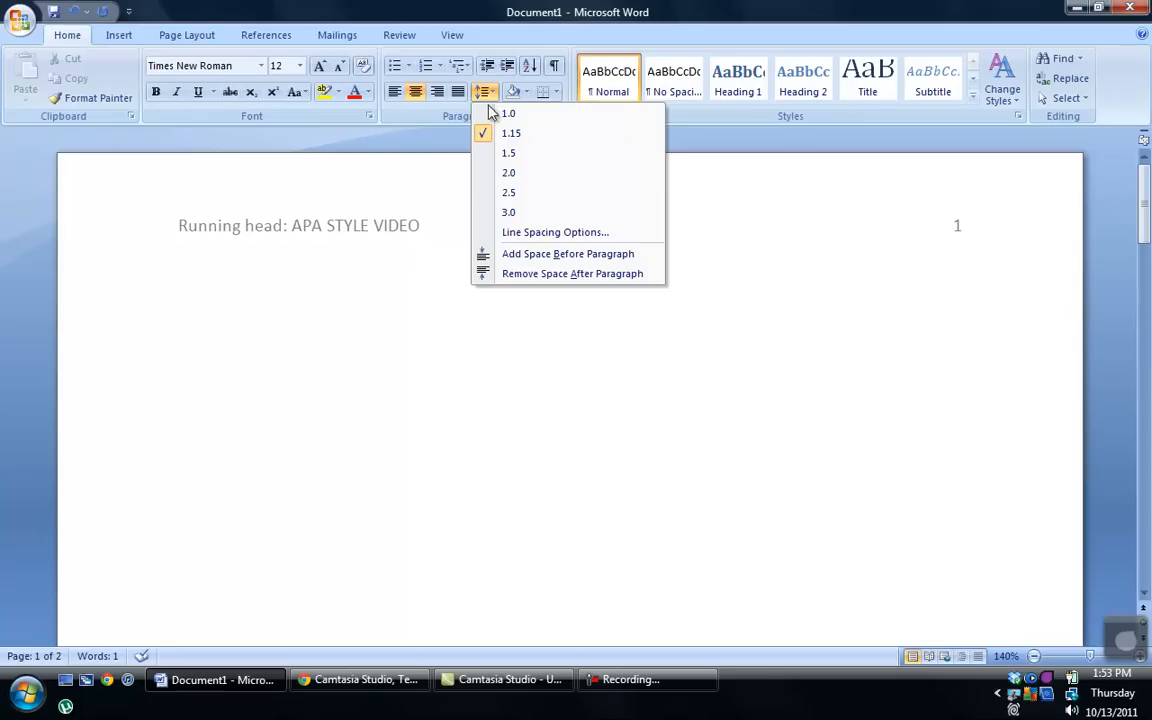
pyautogui.click(526, 174)
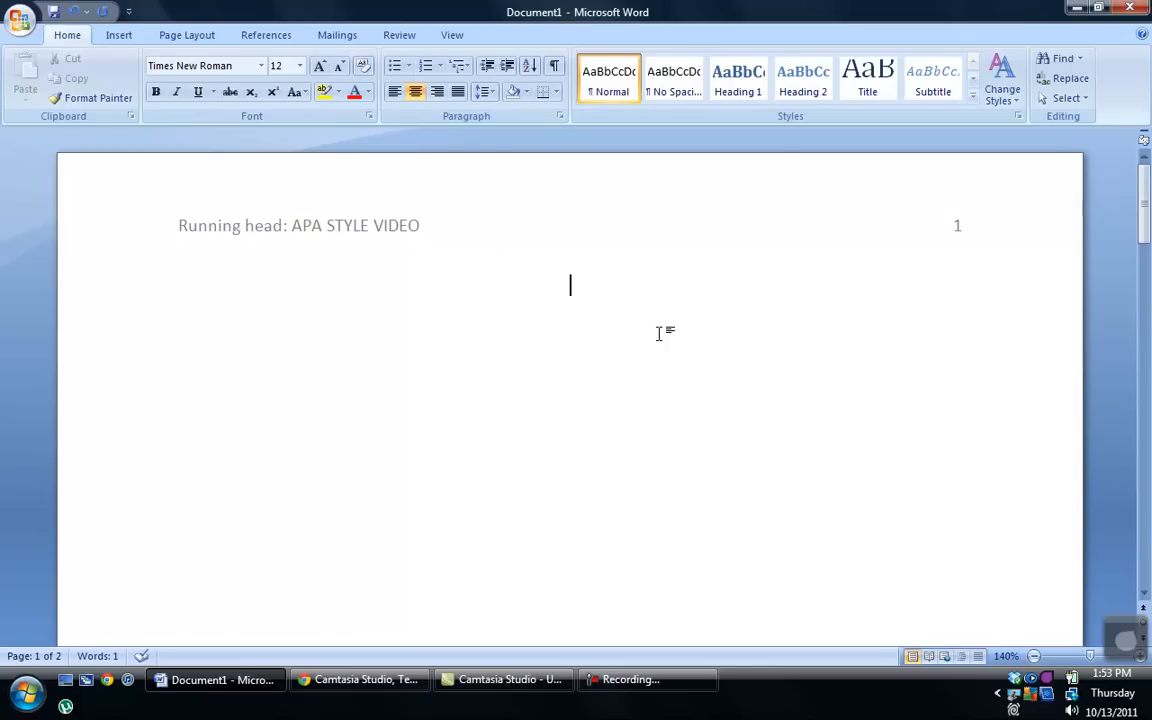
pyautogui.press('Return')
pyautogui.press('Return')
# Step: Type 'APA Style Video', 'Your Name Here' and 'My Awesome University' on the centred title lines
pyautogui.scroll(-2, 660, 340)
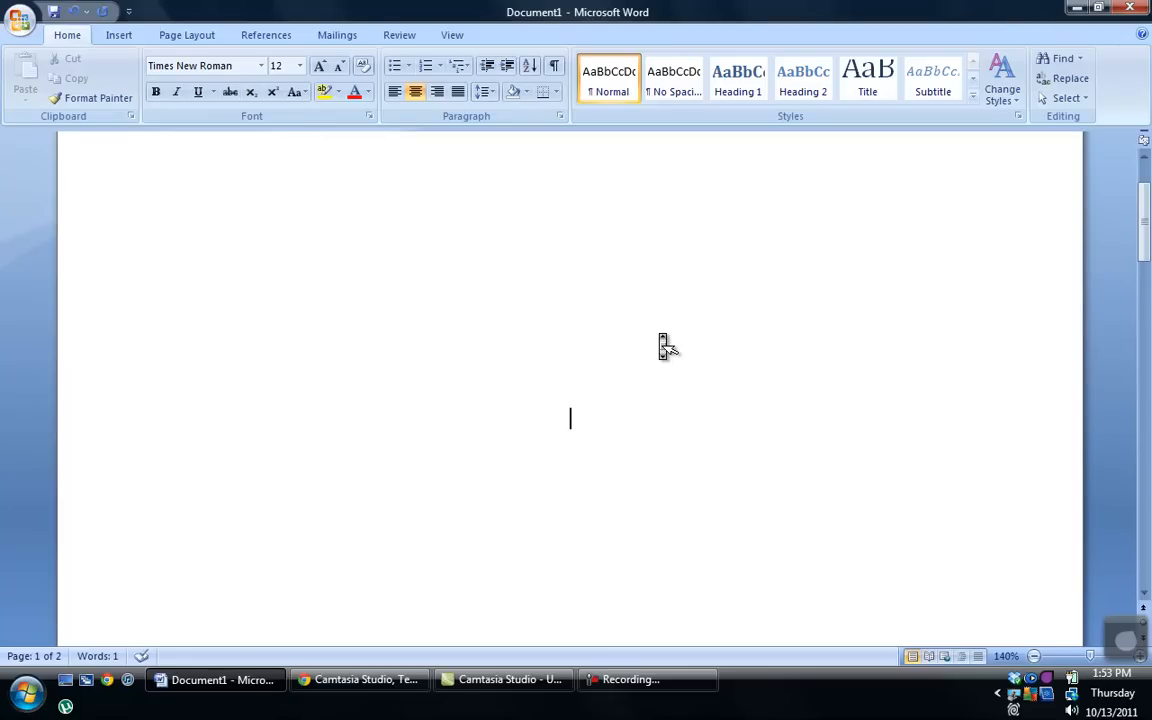
pyautogui.write('APA St')
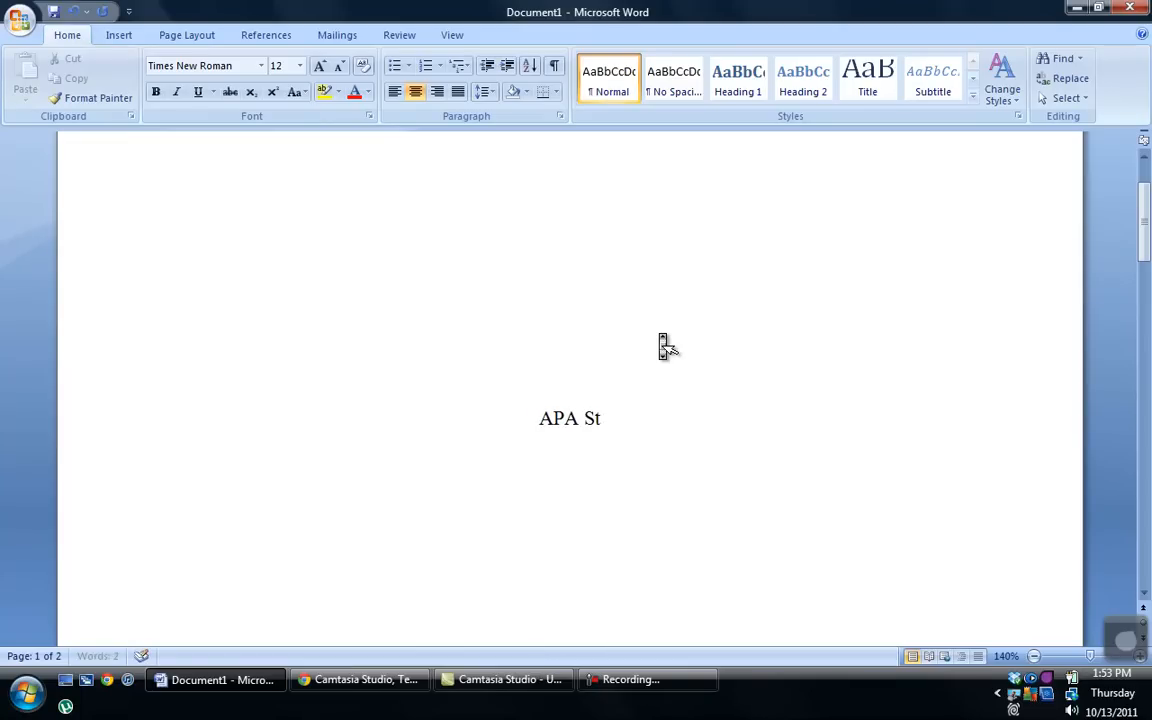
pyautogui.write('yle Video')
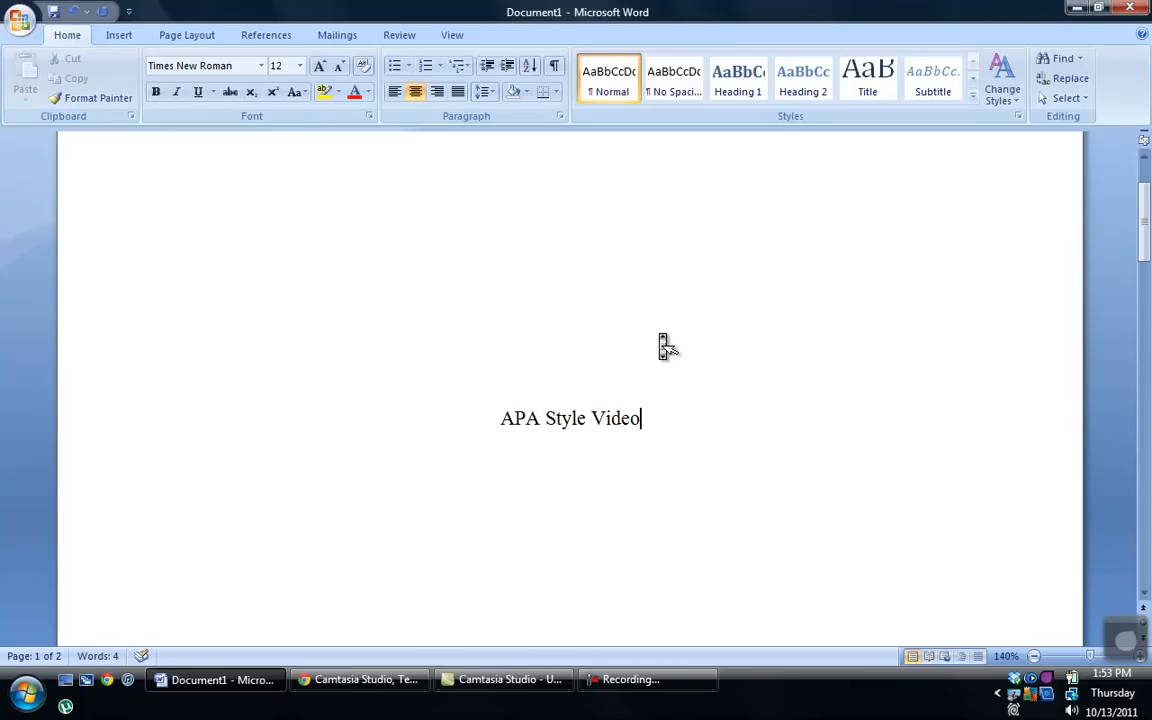
pyautogui.press('Return')
pyautogui.write('Your Na')
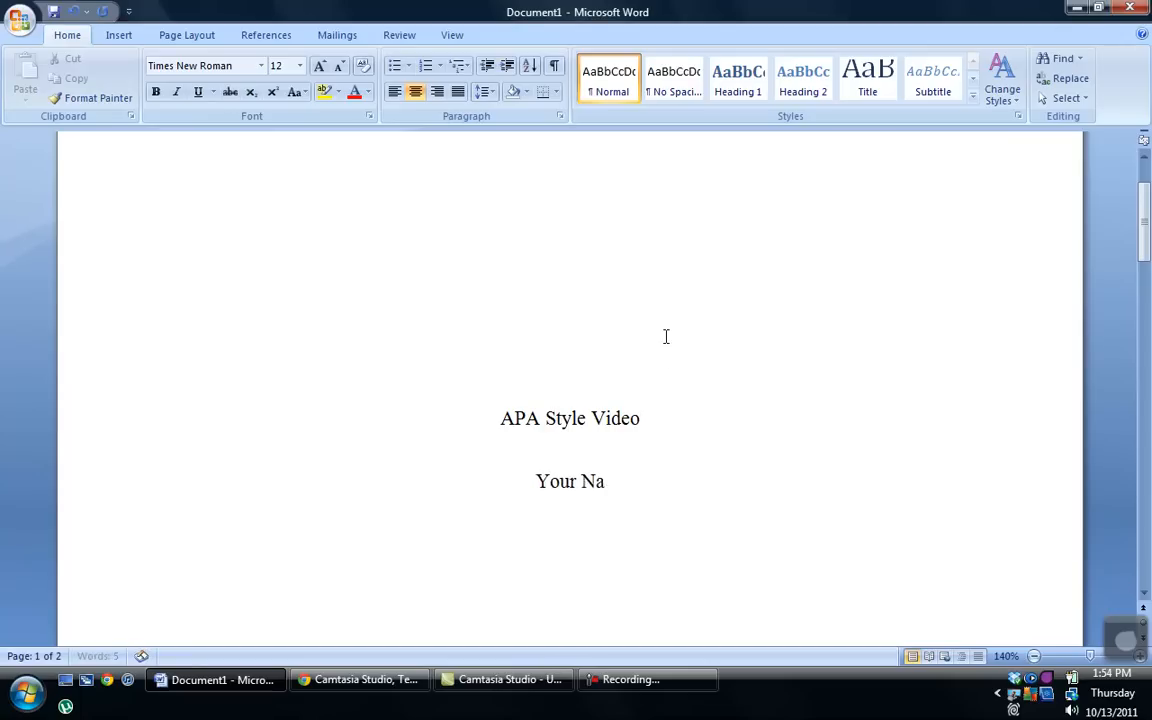
pyautogui.write('me Here ')
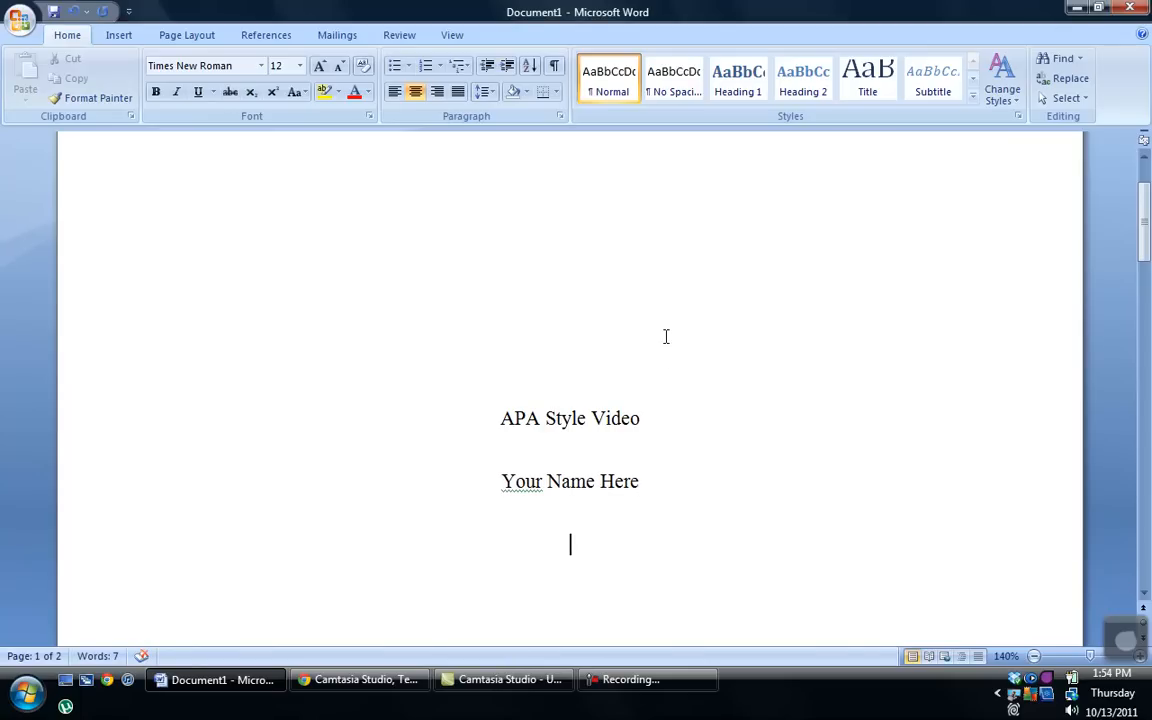
pyautogui.write('My Awesome University')
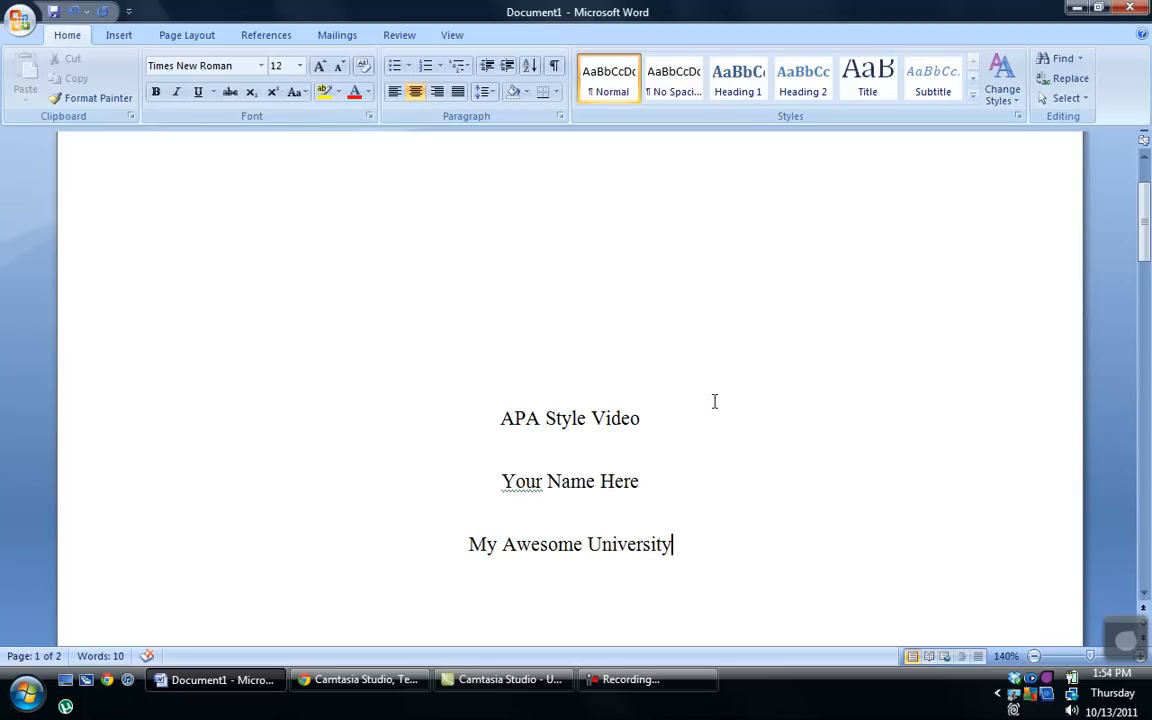
# Step: Set the zoom to 140% and place the cursor below 'My Awesome University'
pyautogui.click(1033, 657)
pyautogui.click(1033, 657)
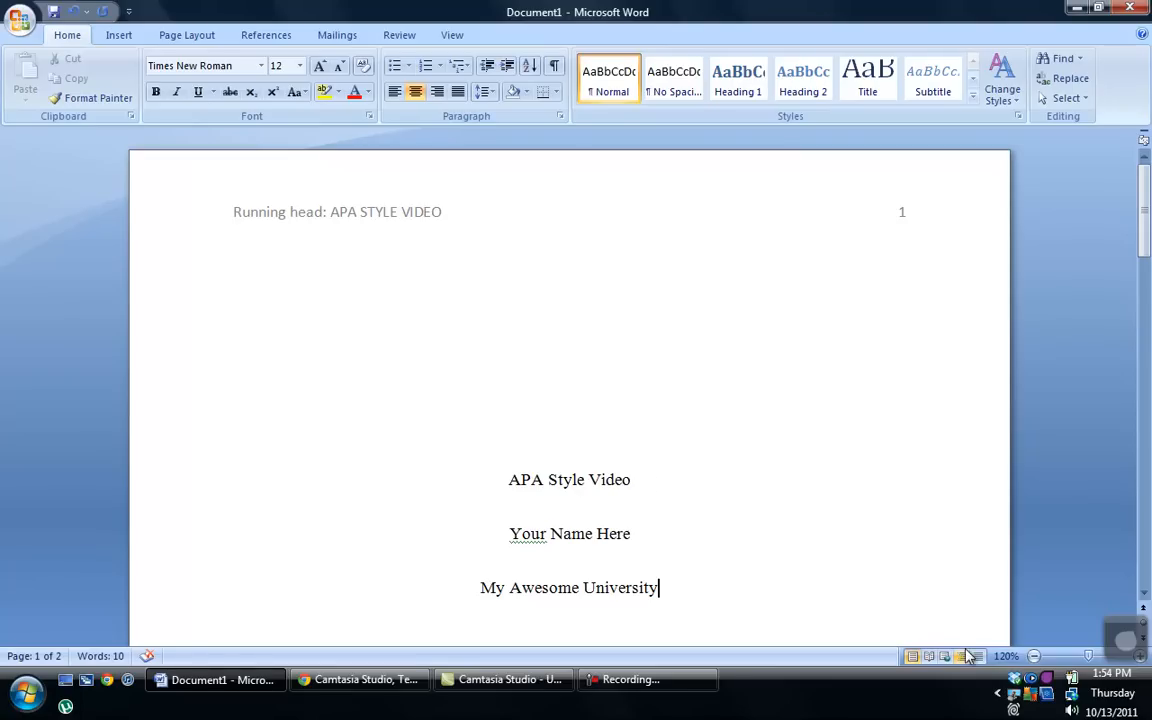
pyautogui.moveTo(1093, 658); pyautogui.dragTo(1092, 662)
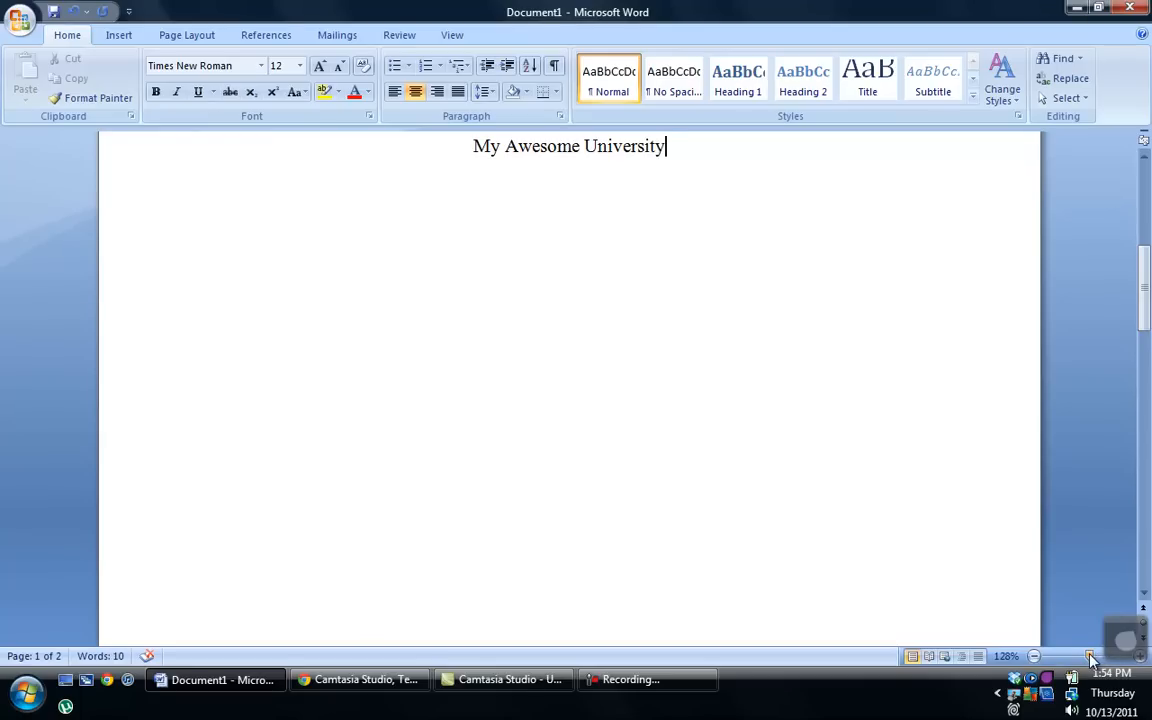
pyautogui.click(1094, 657)
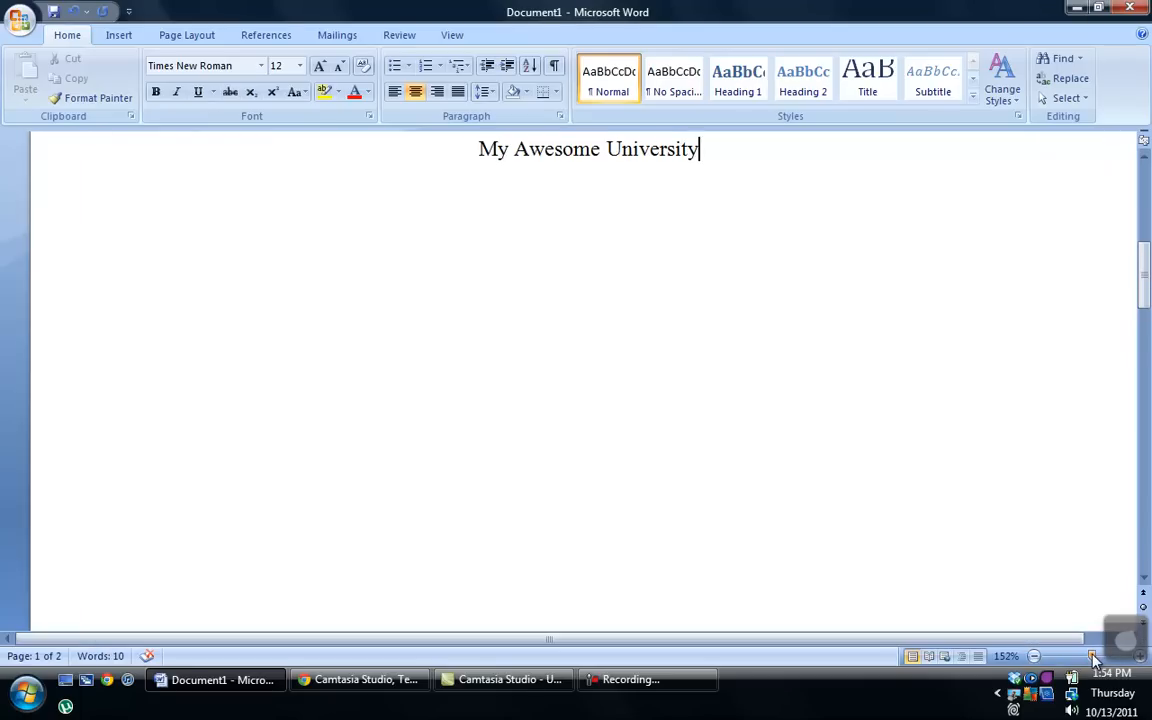
pyautogui.click(1034, 656)
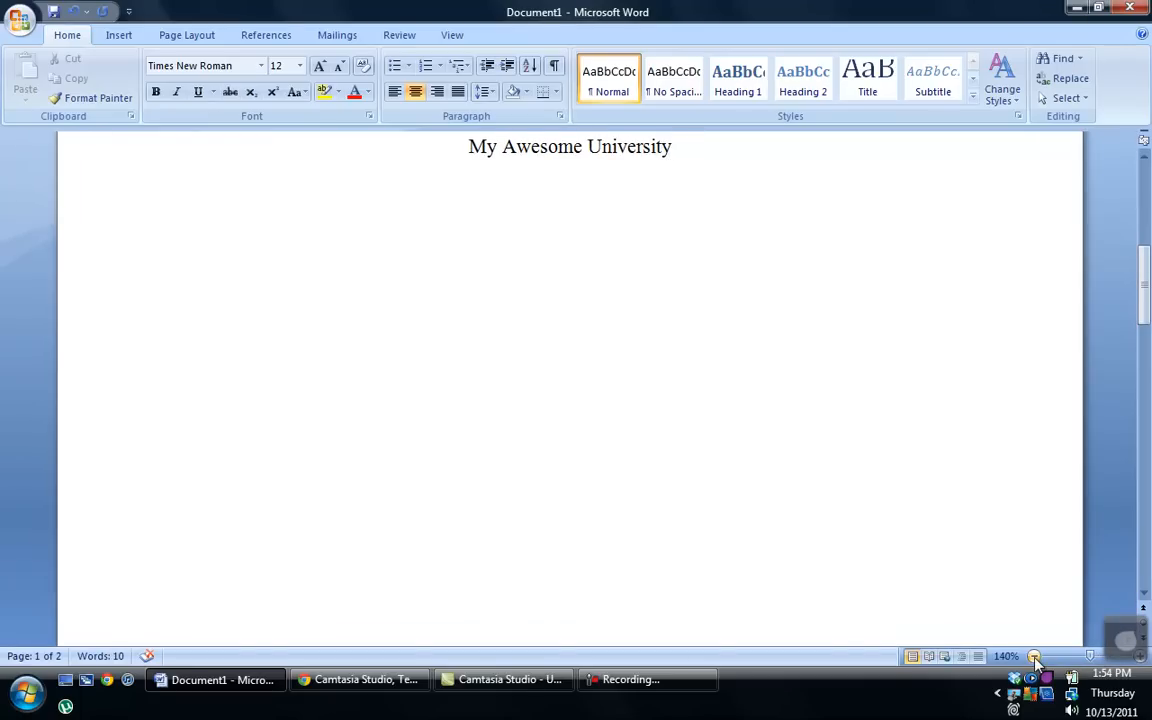
pyautogui.scroll(8, 860, 460)
pyautogui.scroll(-5, 860, 460)
pyautogui.click(860, 460)
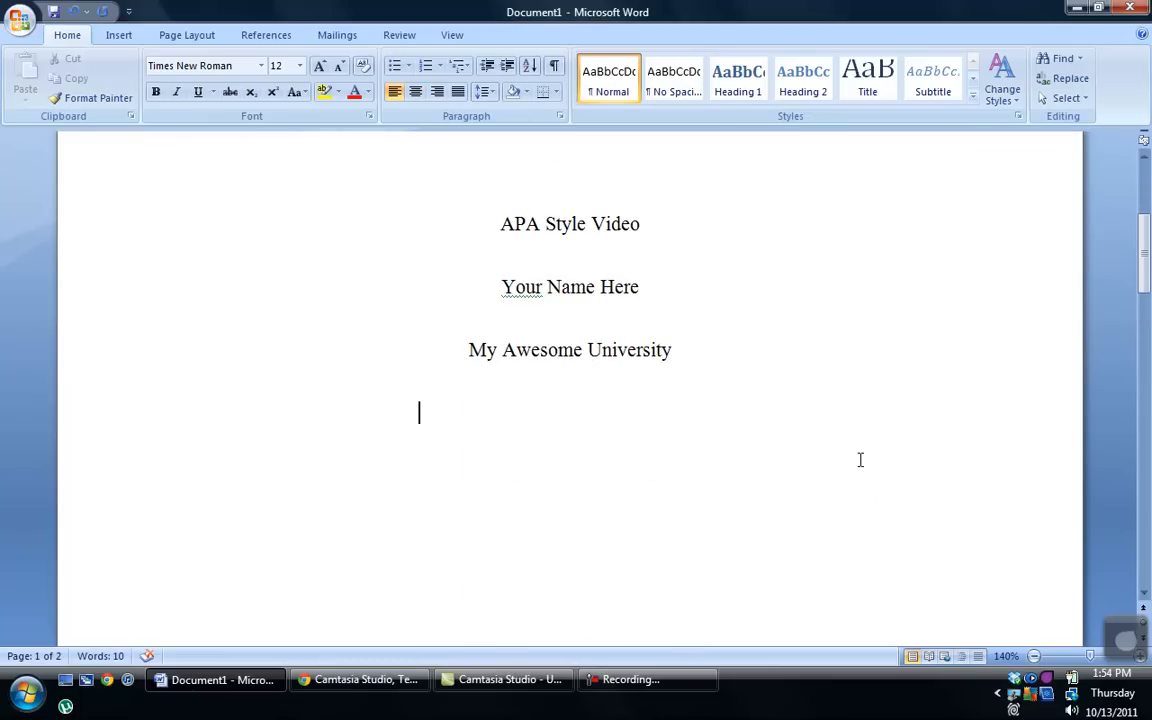
pyautogui.scroll(-15, 860, 460)
# Step: Type a centred 'Abstract' heading at the top of page 2
pyautogui.scroll(-1, 866, 473)
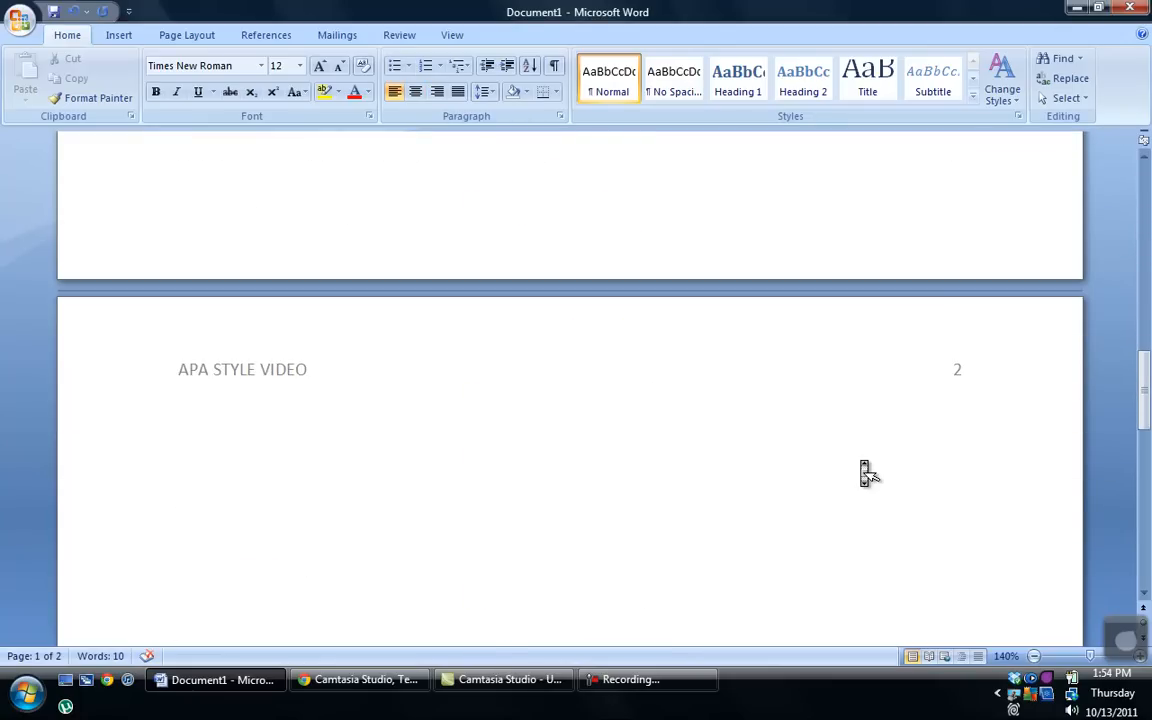
pyautogui.click(720, 509)
pyautogui.click(418, 93)
pyautogui.write('Abstract')
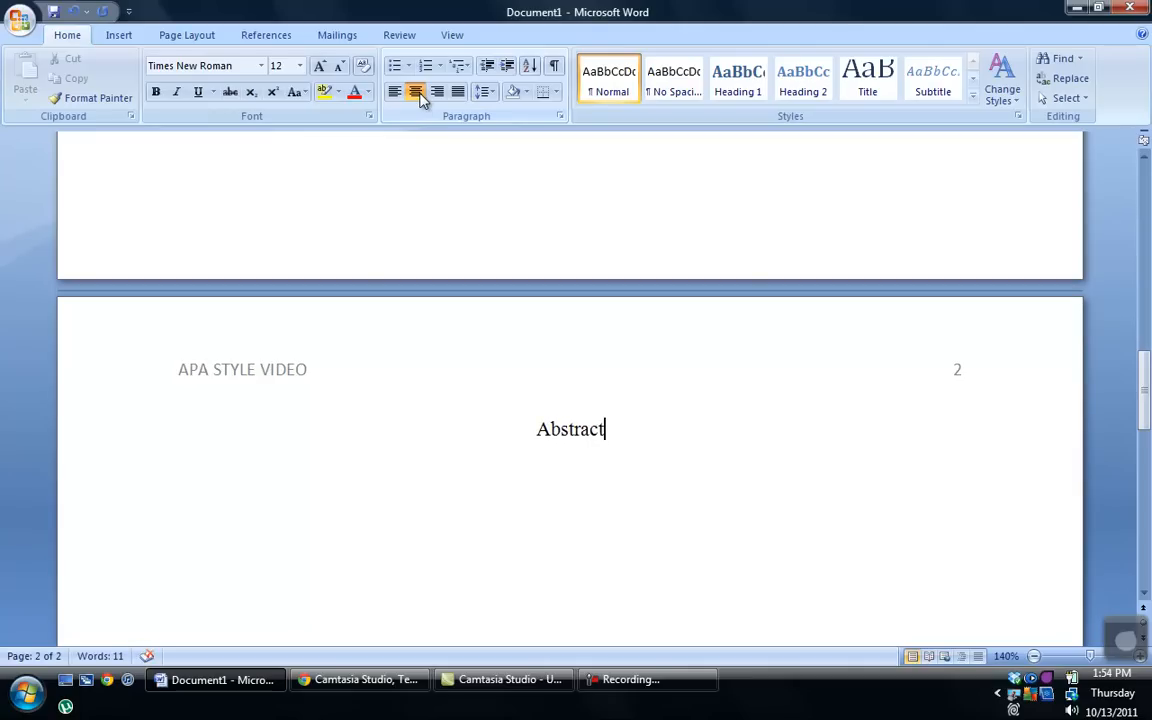
pyautogui.press('Return')
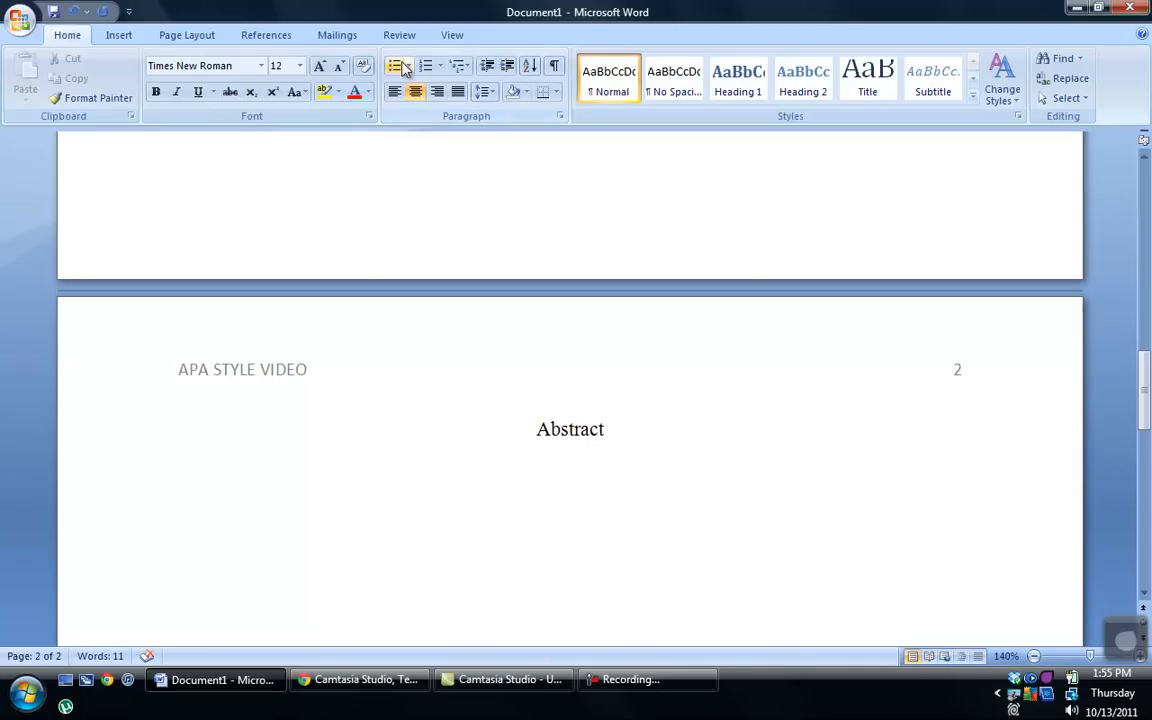
# Step: Left-align the next line and type 'Your abstract goes here. Words words words. (150-250)'
pyautogui.click(396, 93)
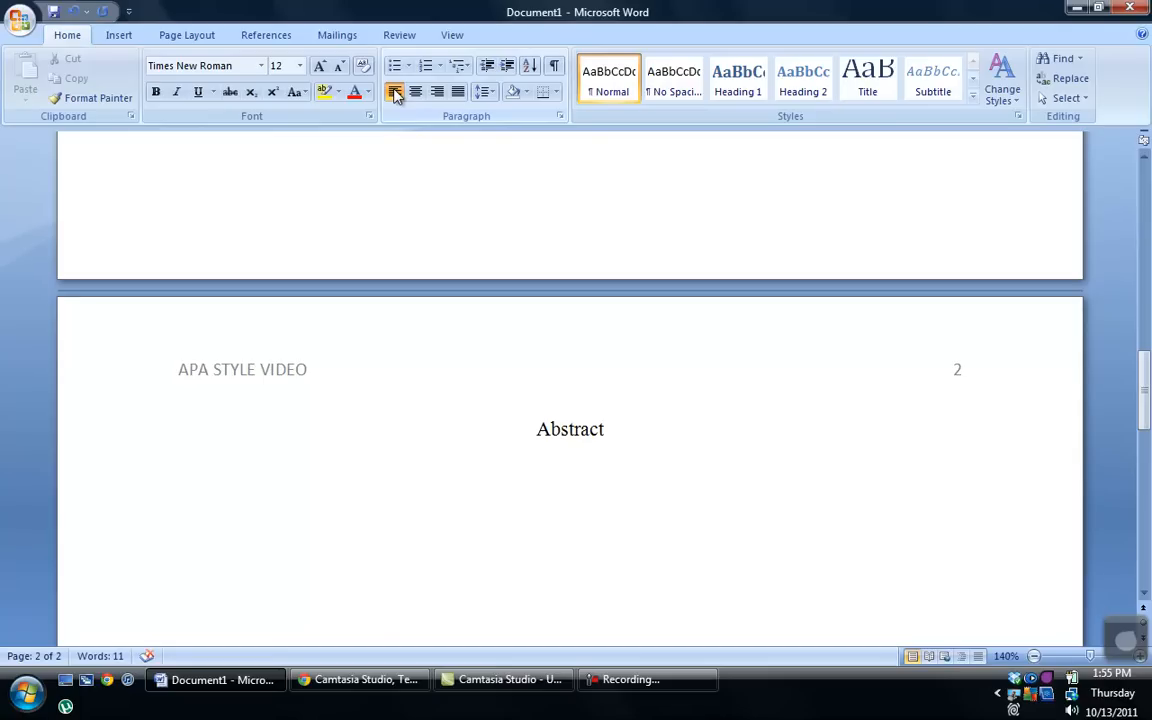
pyautogui.write('Your abst')
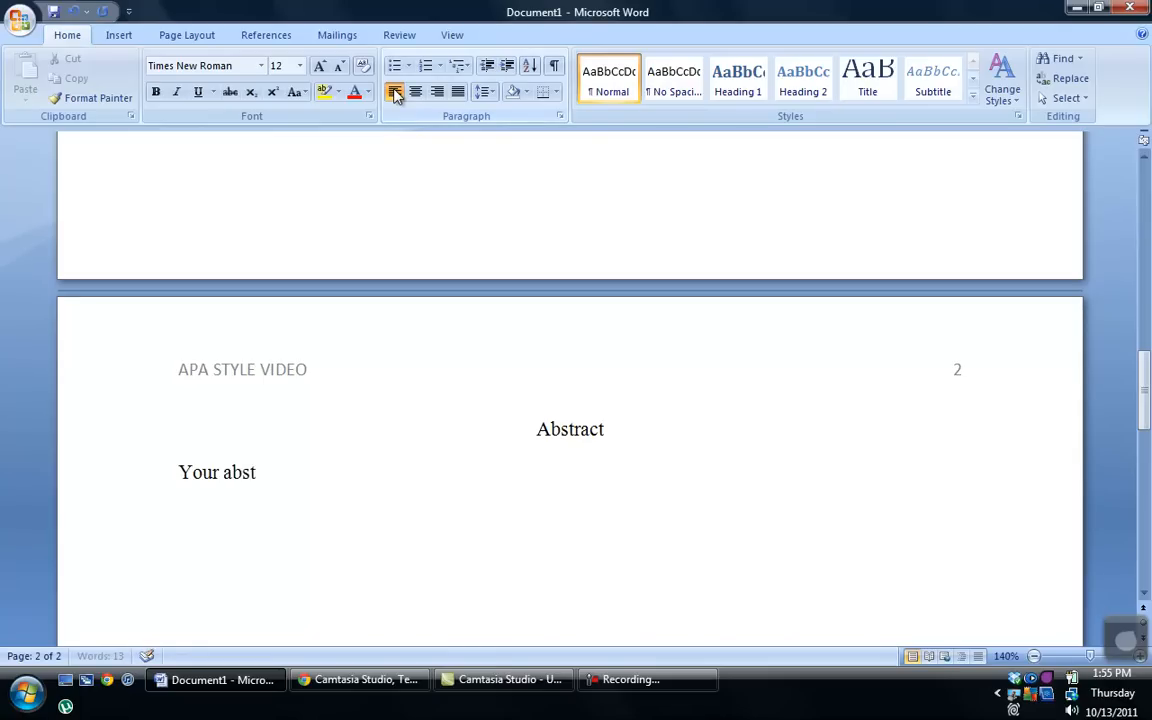
pyautogui.write('ract goes her')
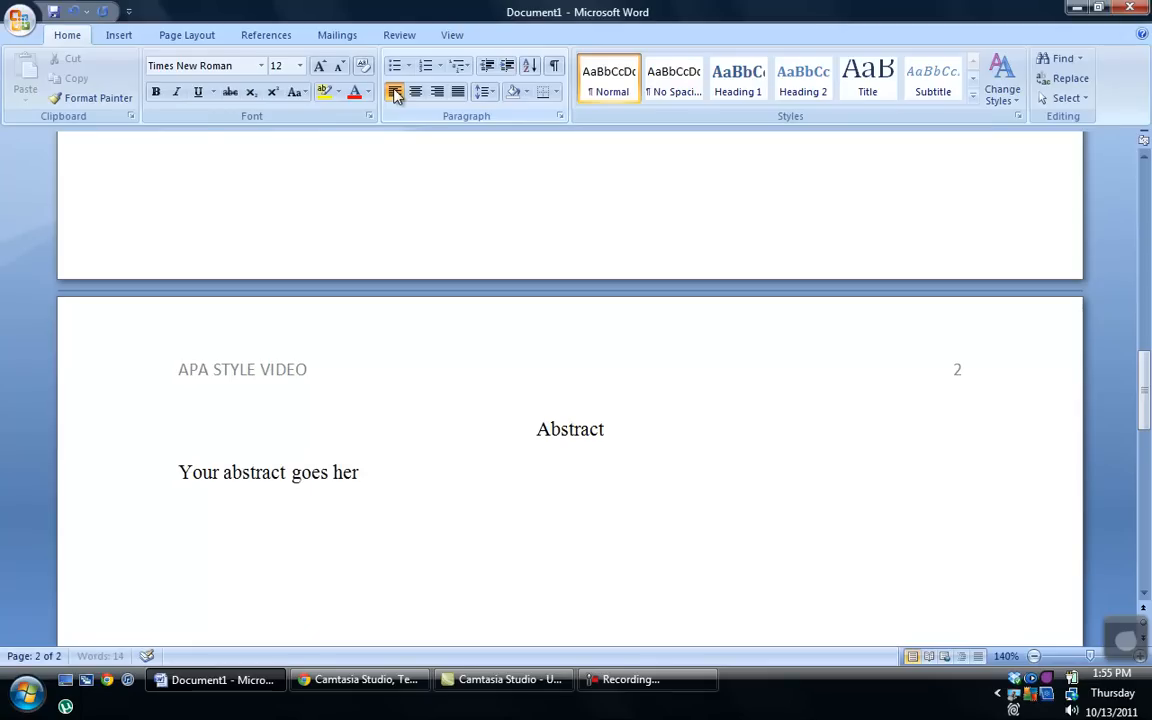
pyautogui.write('e. Words wo')
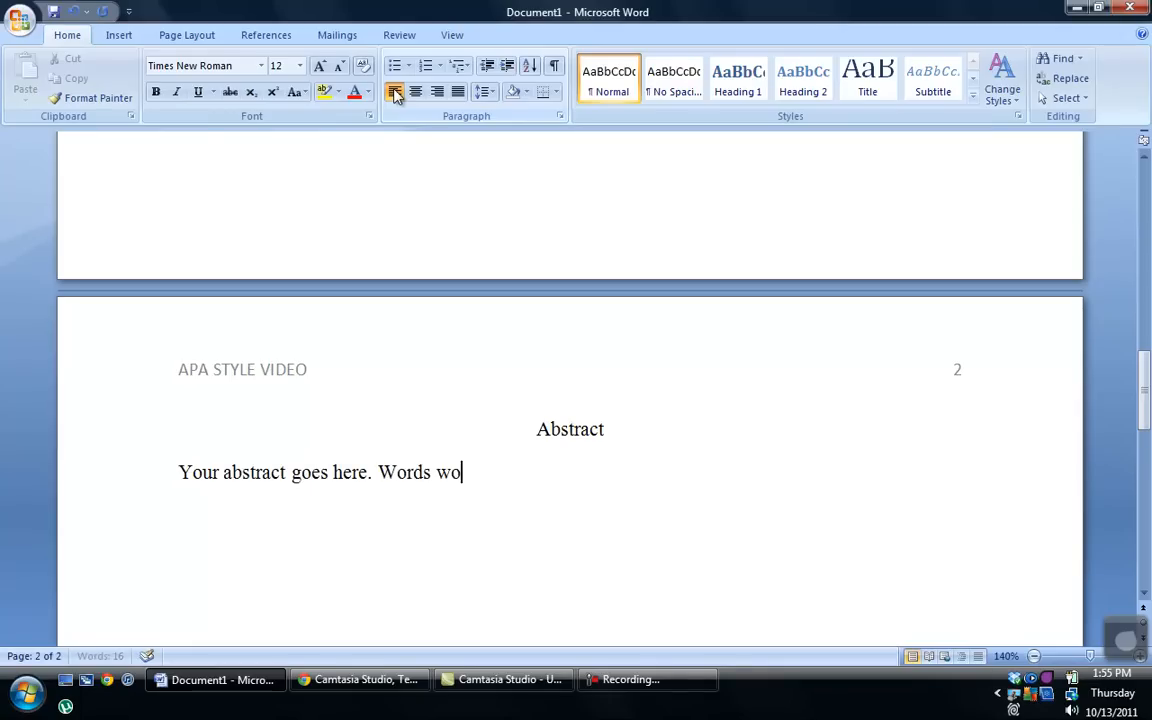
pyautogui.write('rds words.')
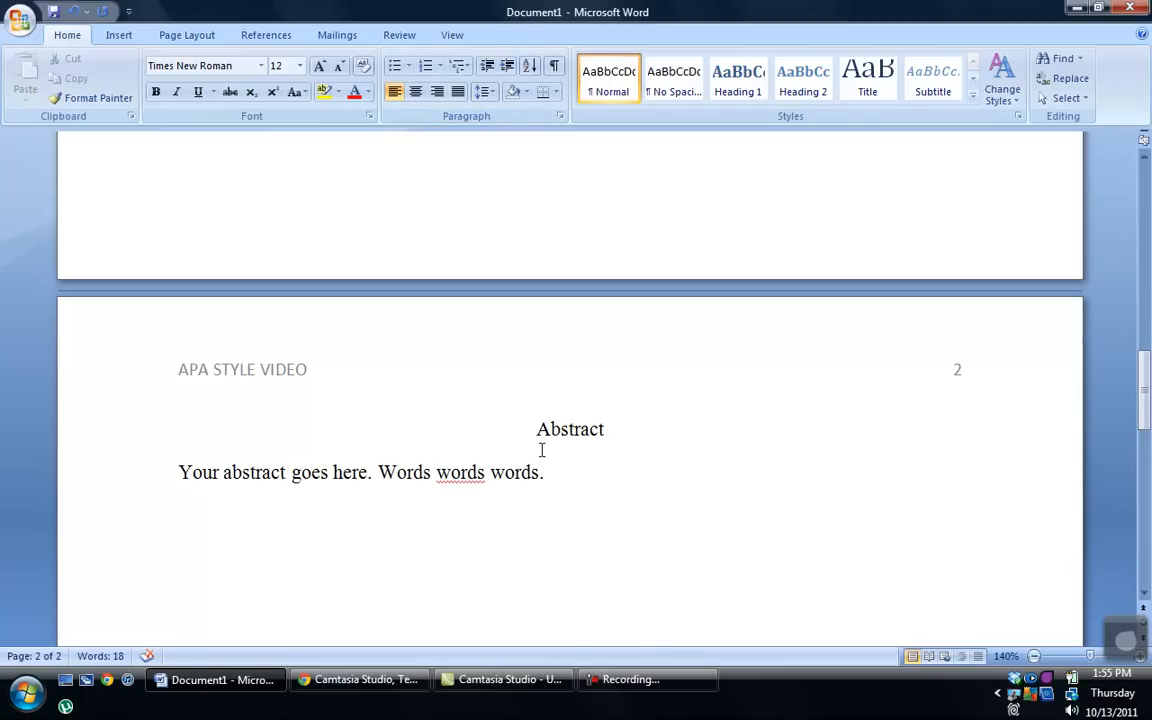
pyautogui.write('(150-250)')
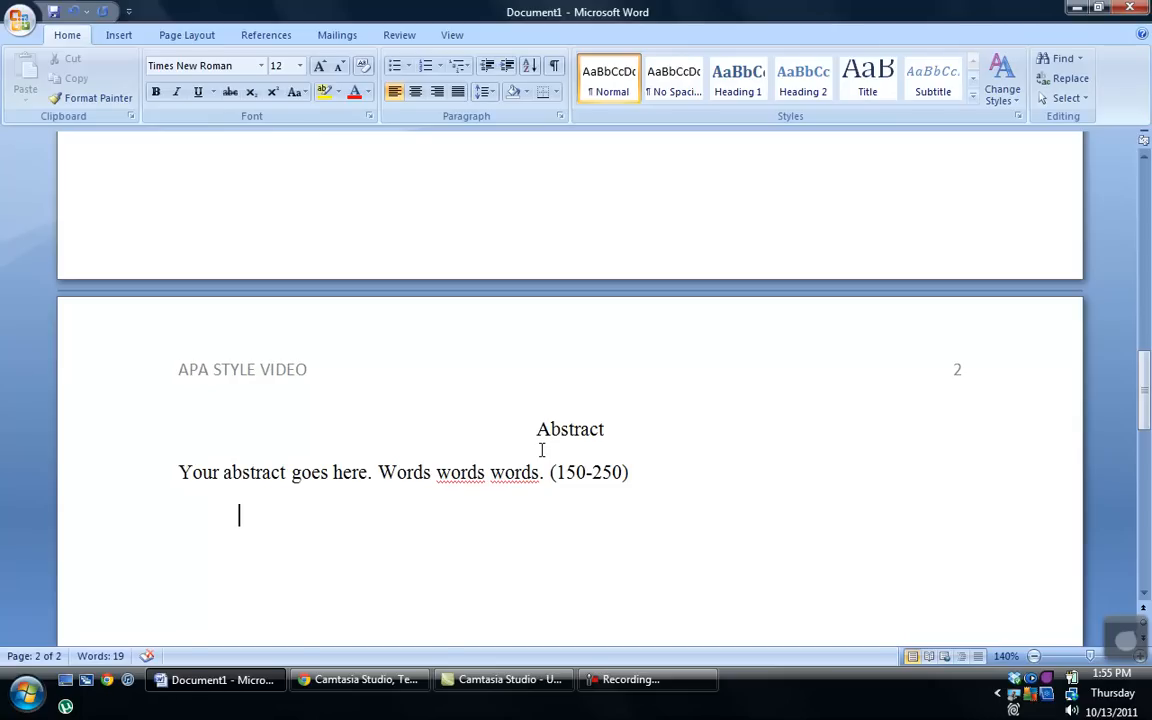
# Step: Add an indented line 'Keywords: APA, video, tutorial' with 'Keywords:' in italics
pyautogui.press('Tab')
pyautogui.write('Keywords')
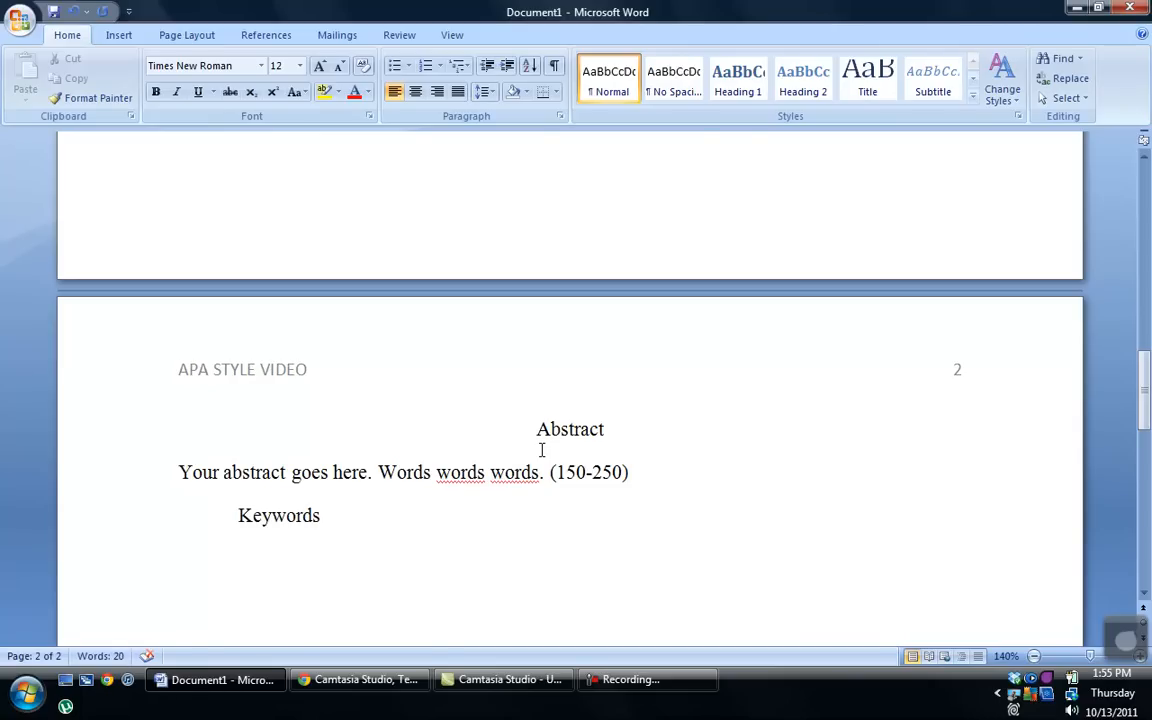
pyautogui.write(':')
pyautogui.moveTo(240, 518); pyautogui.dragTo(325, 497)
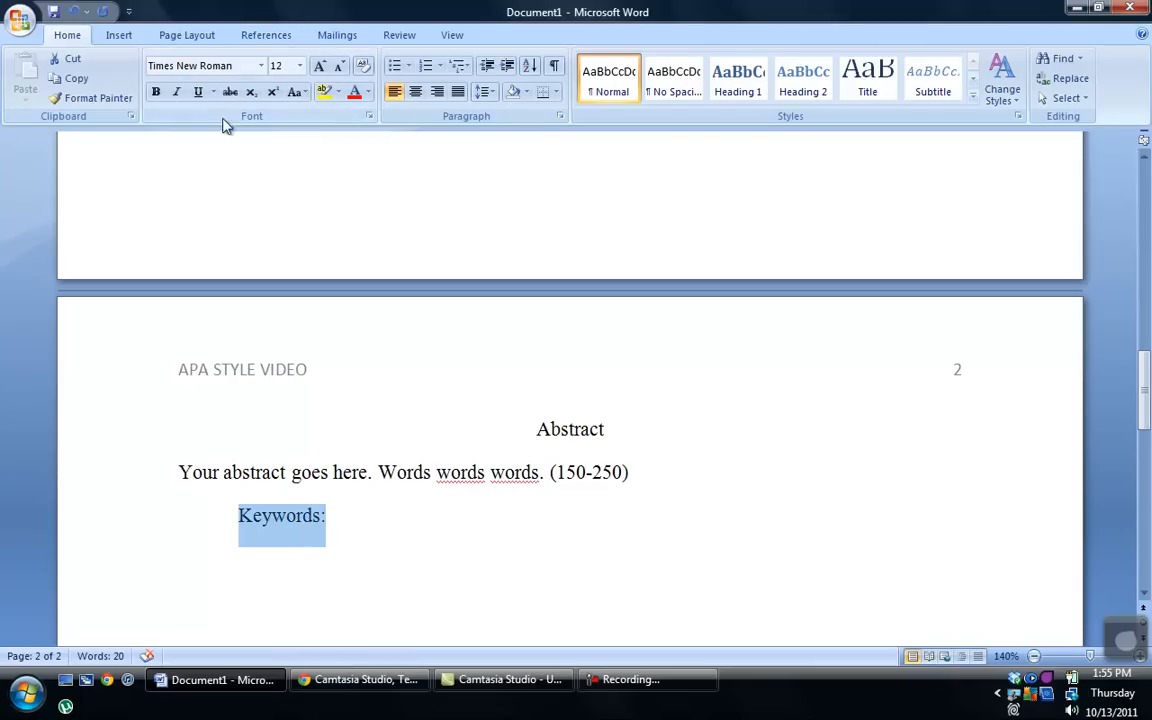
pyautogui.click(176, 100)
pyautogui.click(176, 100)
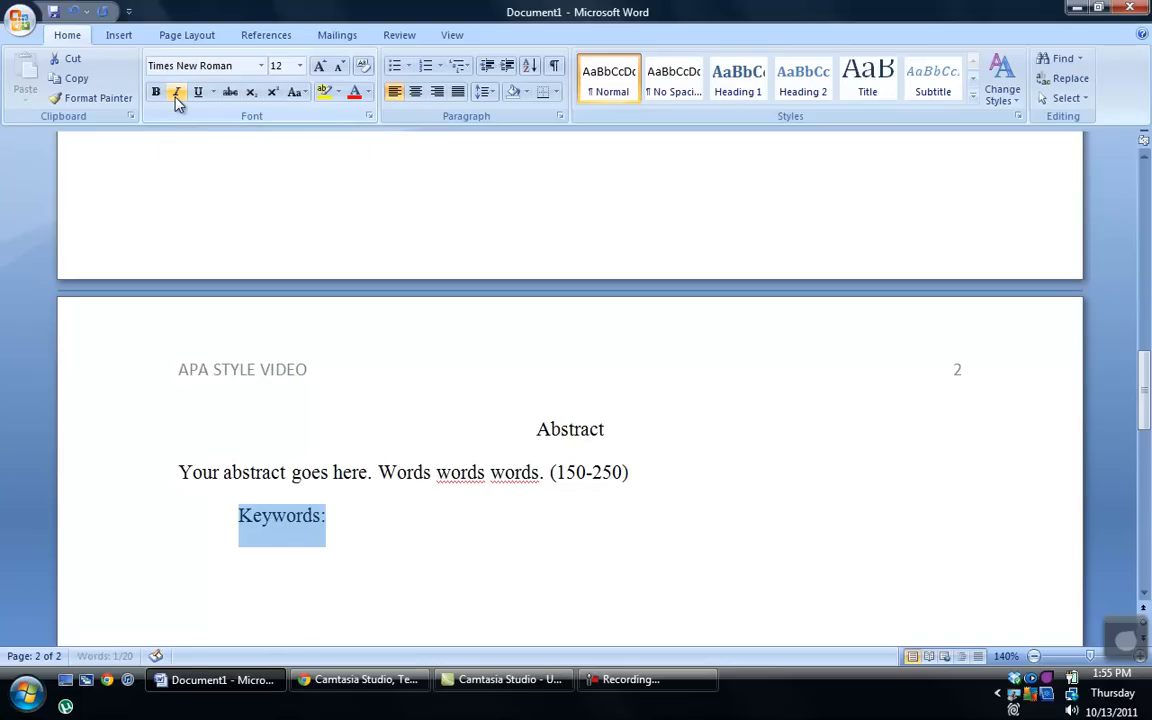
pyautogui.click(176, 100)
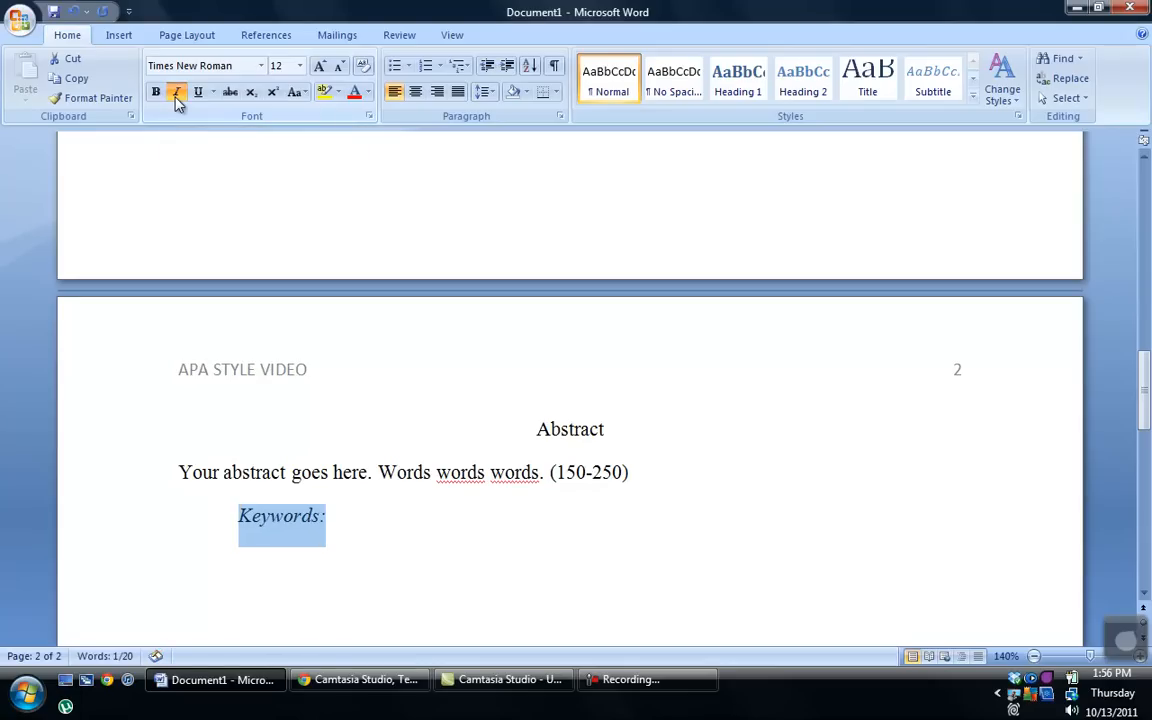
pyautogui.click(375, 515)
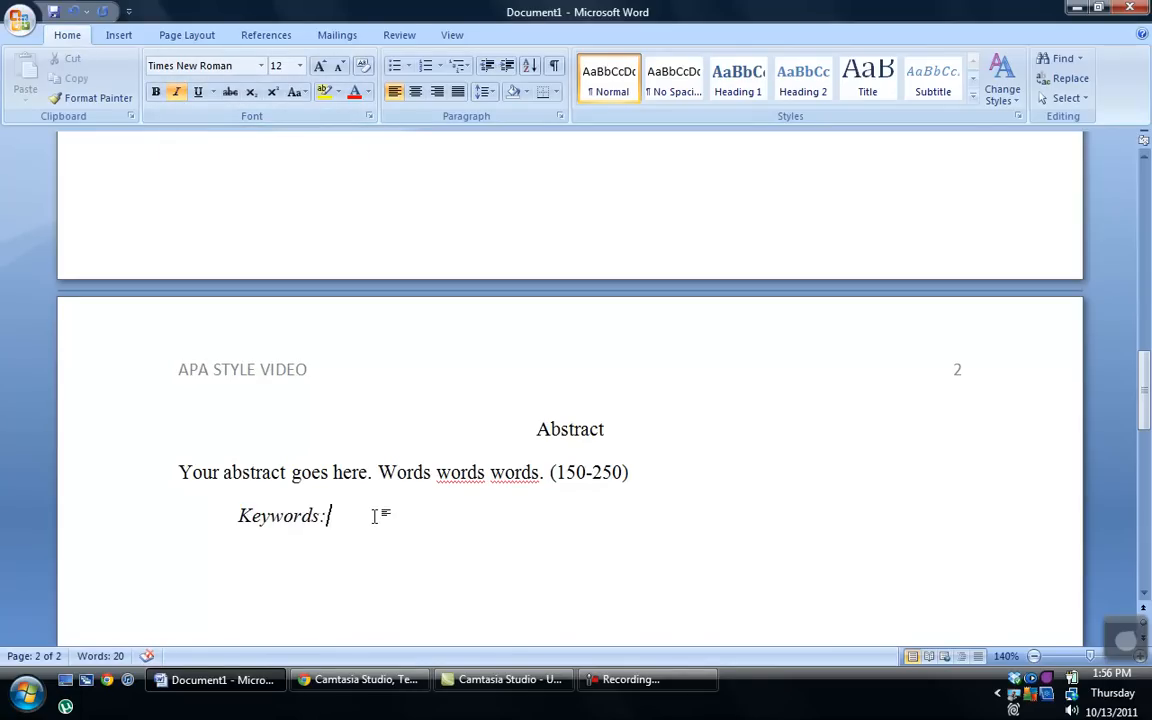
pyautogui.press('BackSpace')
pyautogui.write(':')
pyautogui.write('APA, video, tutorial')
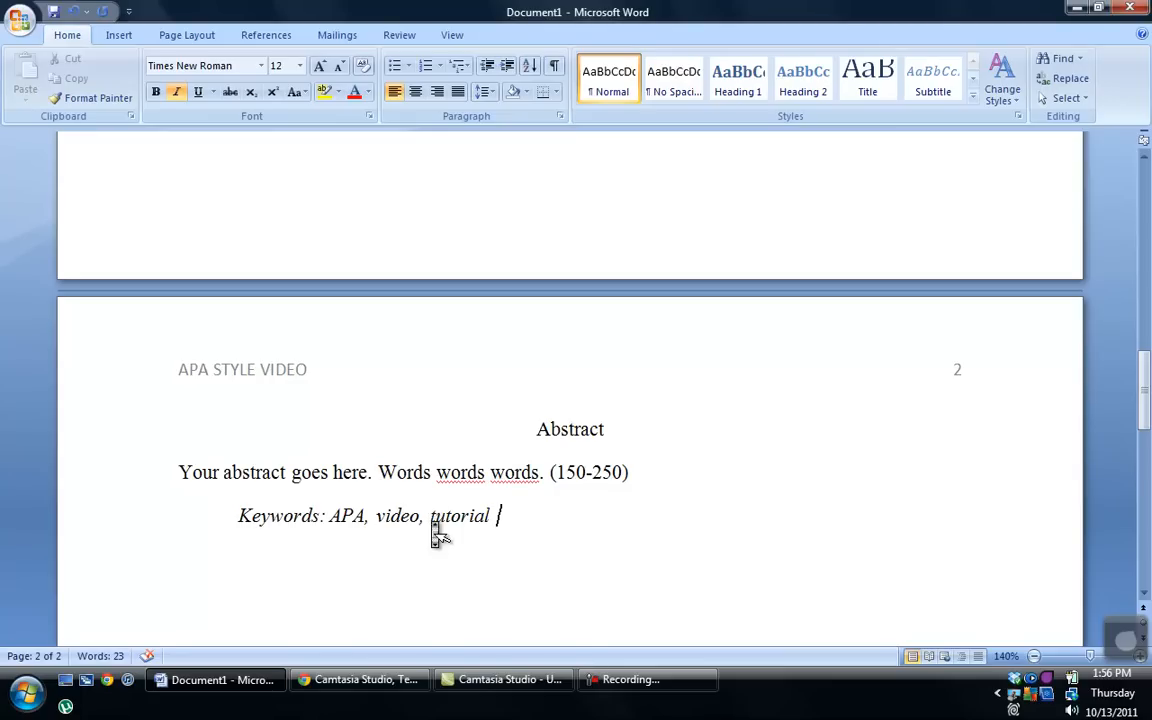
pyautogui.scroll(-3, 430, 522)
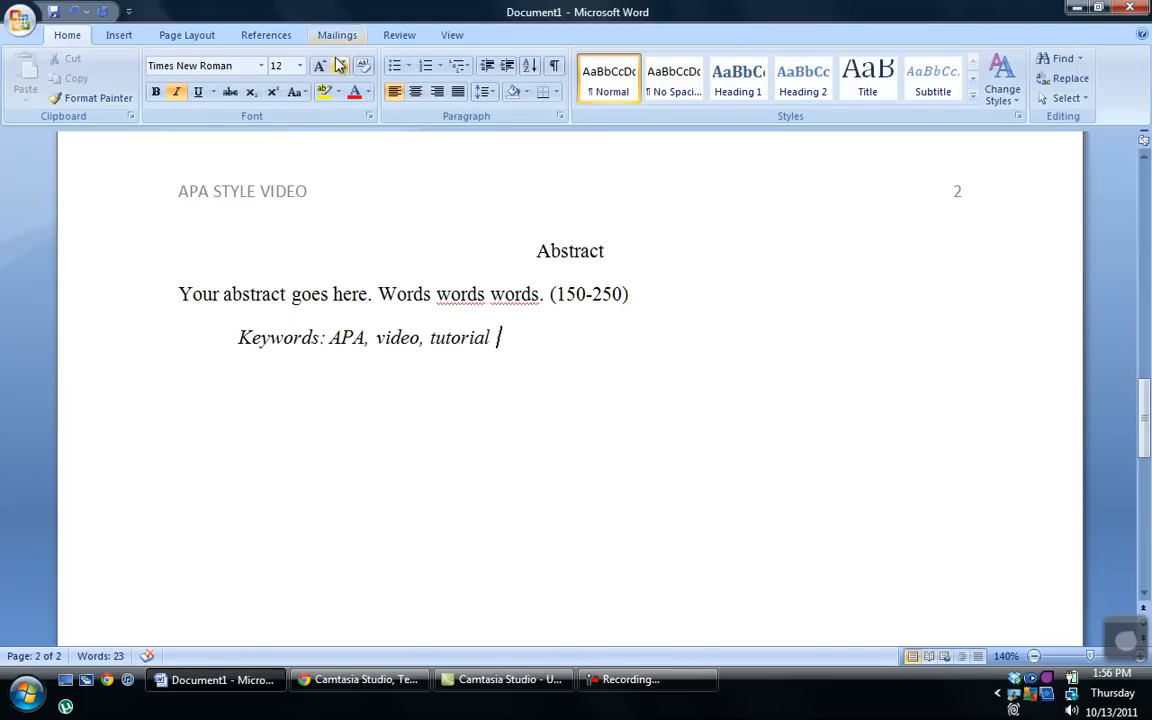
# Step: Insert a page break after the abstract to start page 3
pyautogui.scroll(-15, 363, 157)
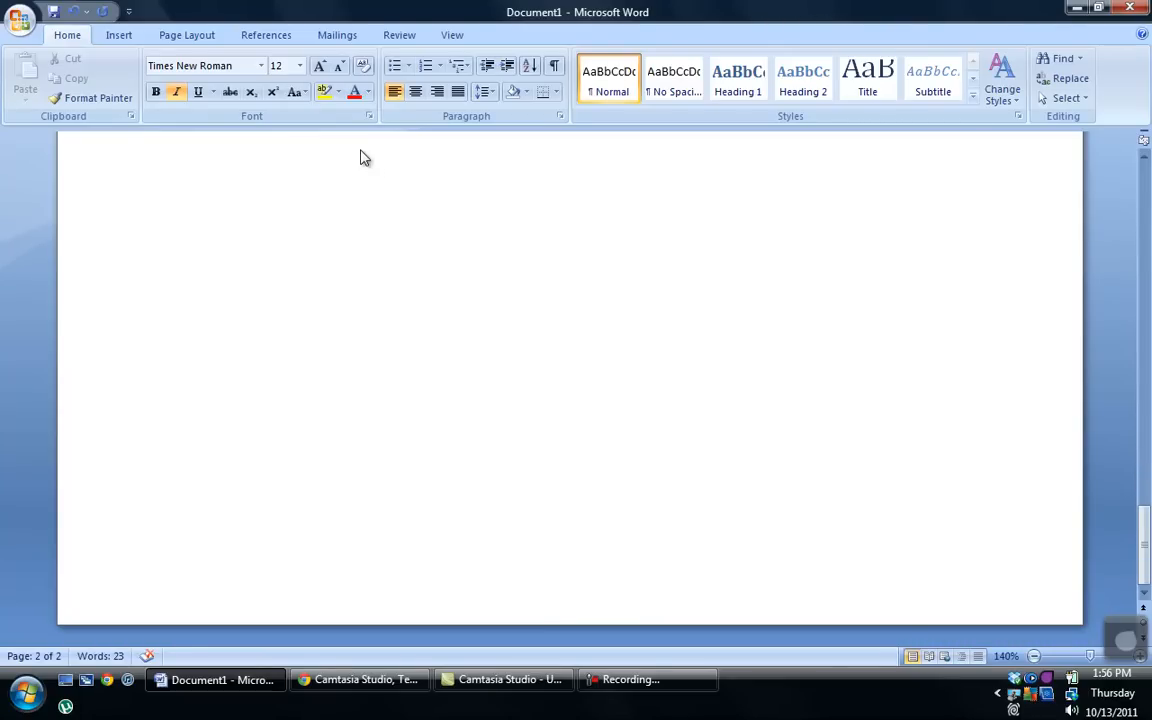
pyautogui.doubleClick(559, 400)
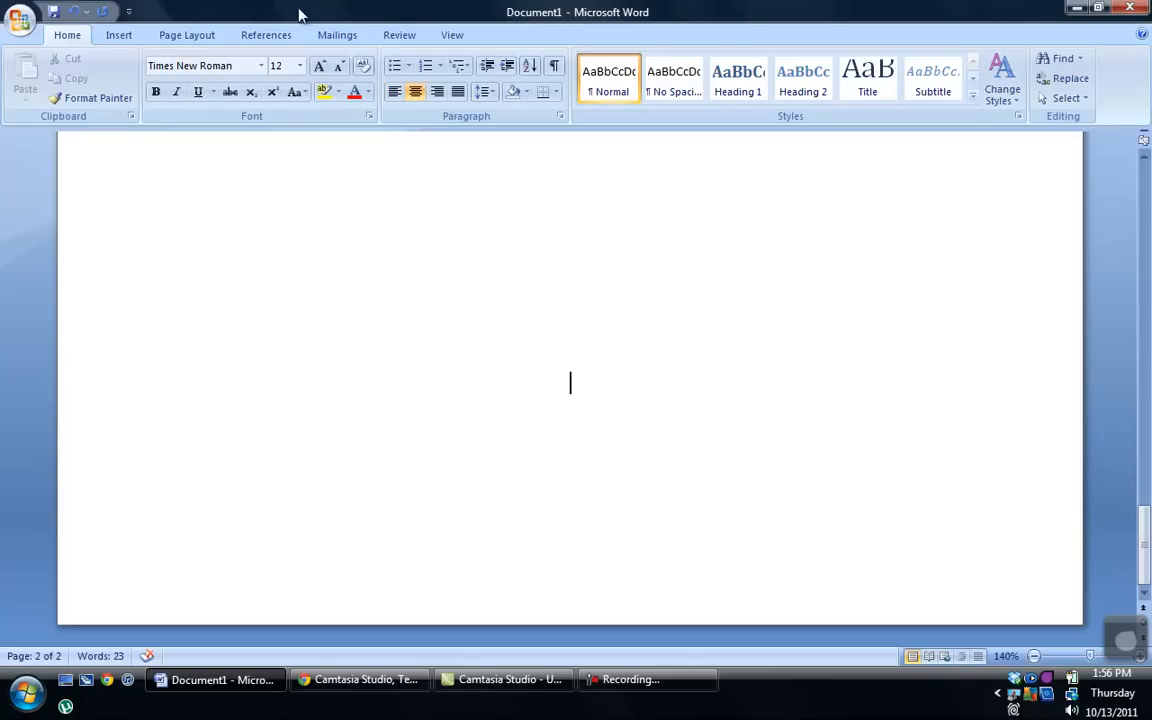
pyautogui.click(120, 36)
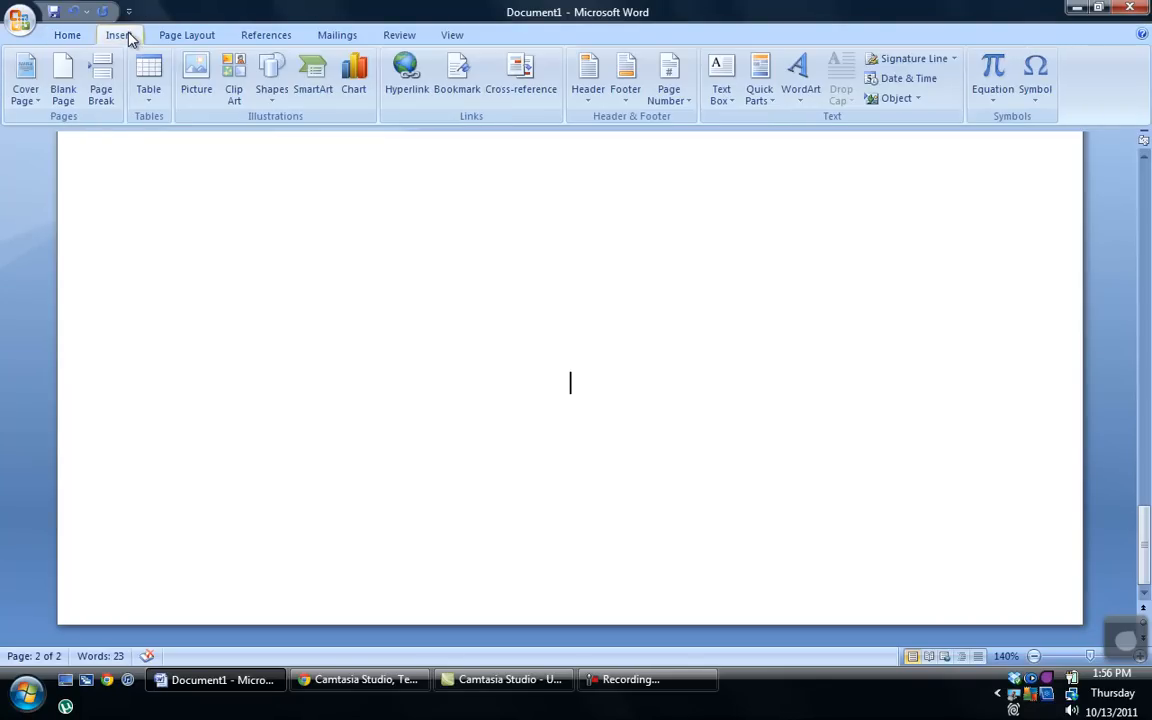
pyautogui.click(101, 87)
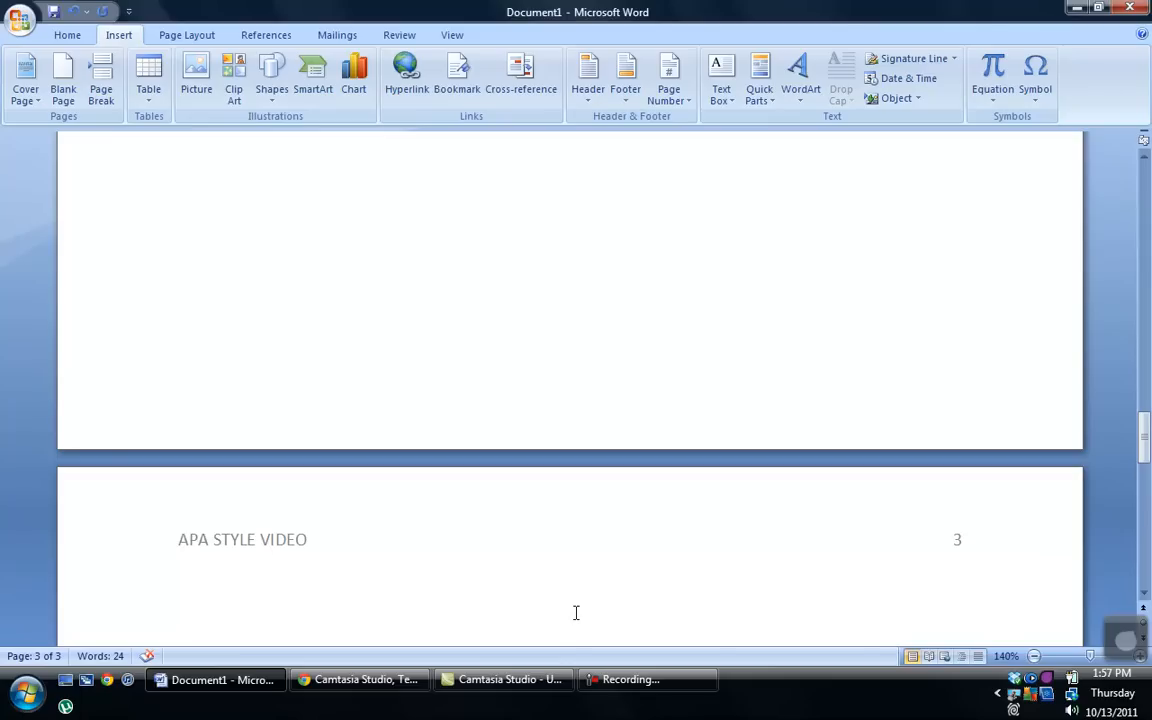
# Step: Type the centred title 'APA Style Video' and start a new line below it
pyautogui.write('APA ')
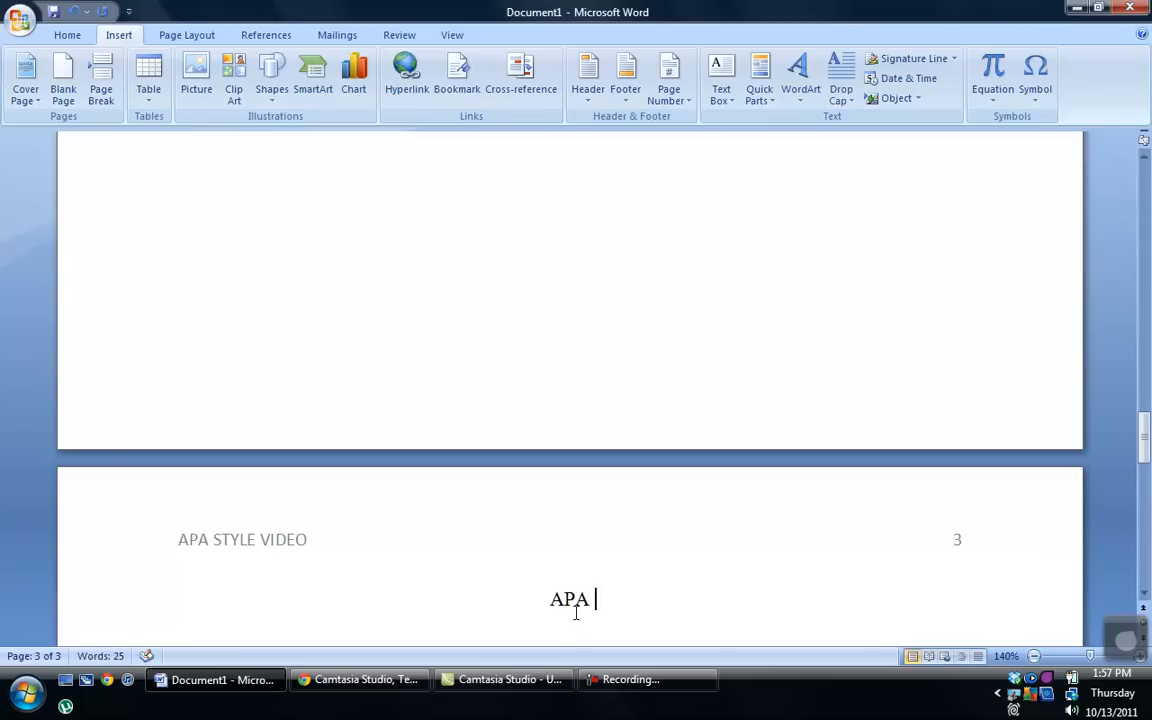
pyautogui.write('Style Video')
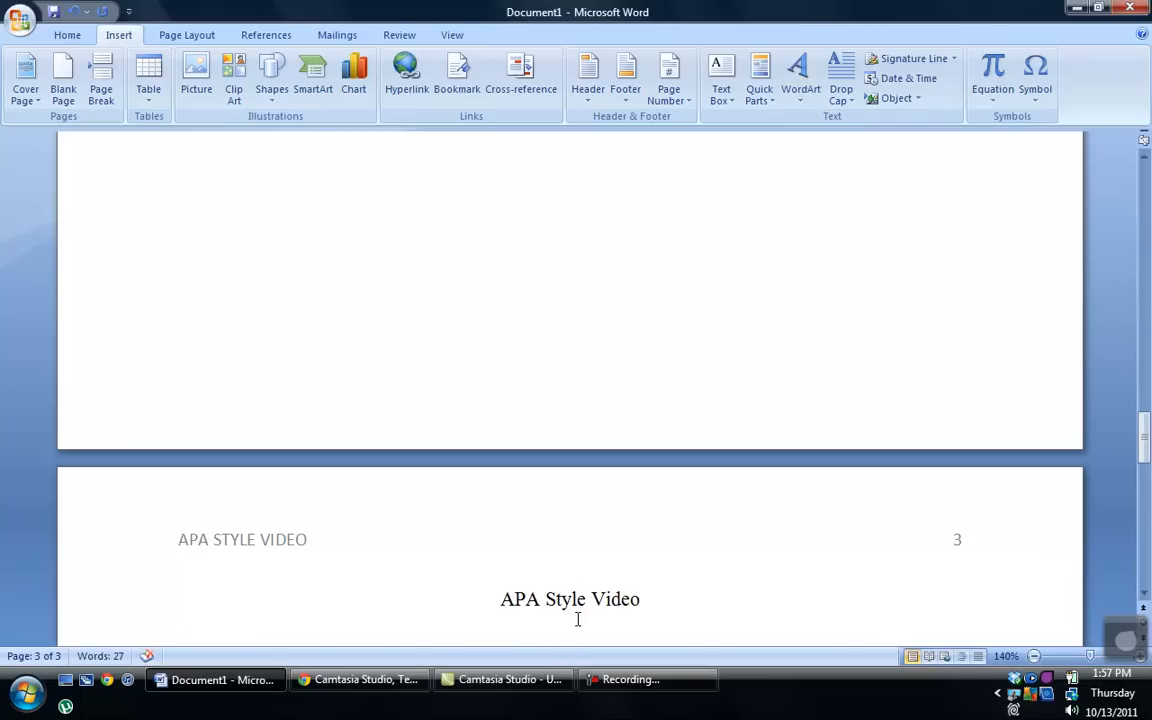
pyautogui.scroll(-4, 584, 640)
pyautogui.scroll(-2, 584, 640)
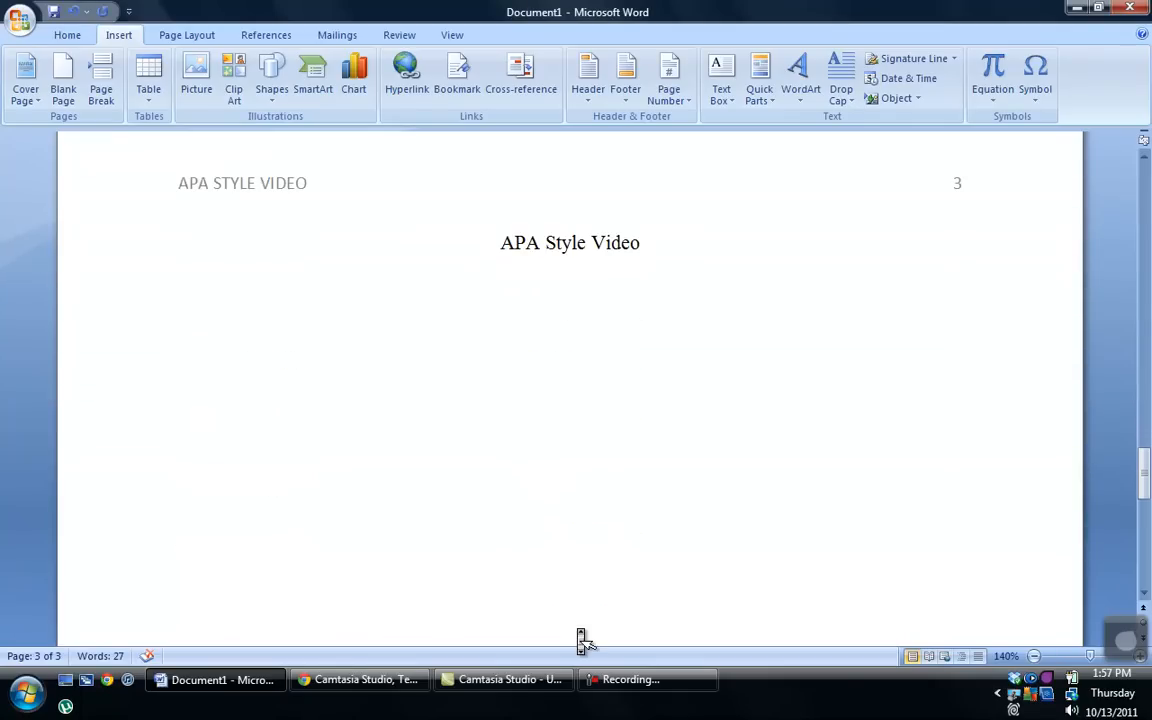
pyautogui.press('Return')
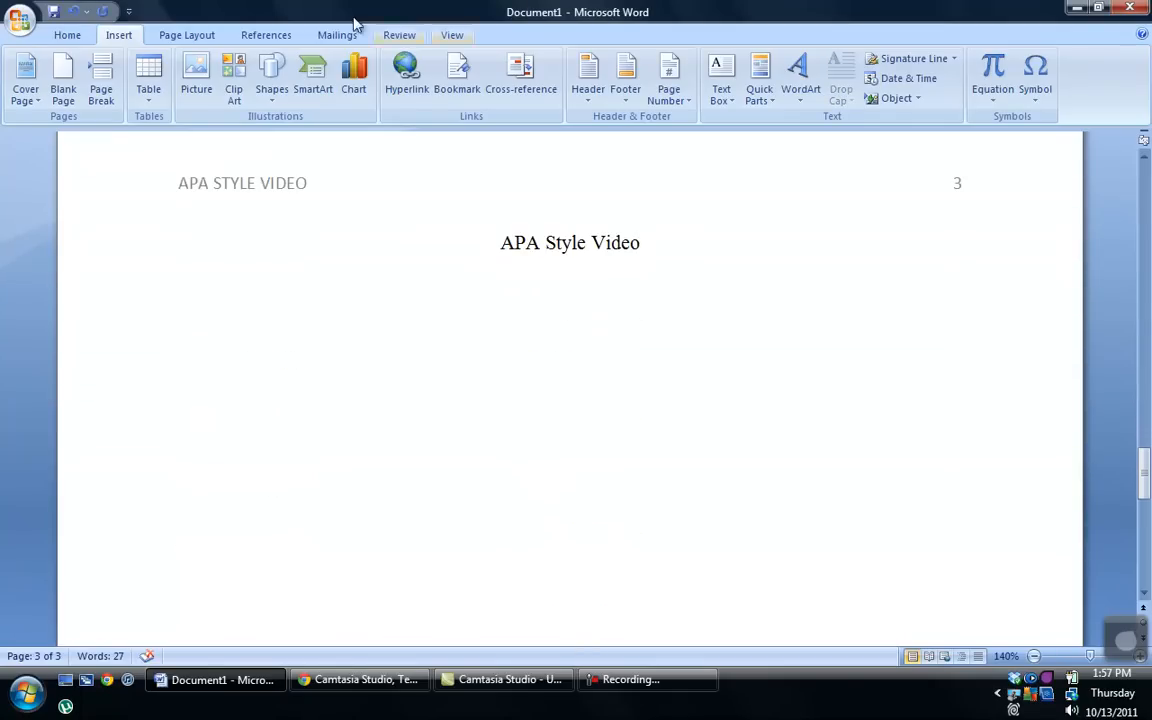
# Step: Add a left-aligned, tab-indented paragraph reading 'Your paper goes here. Words, words, words.'
pyautogui.click(67, 36)
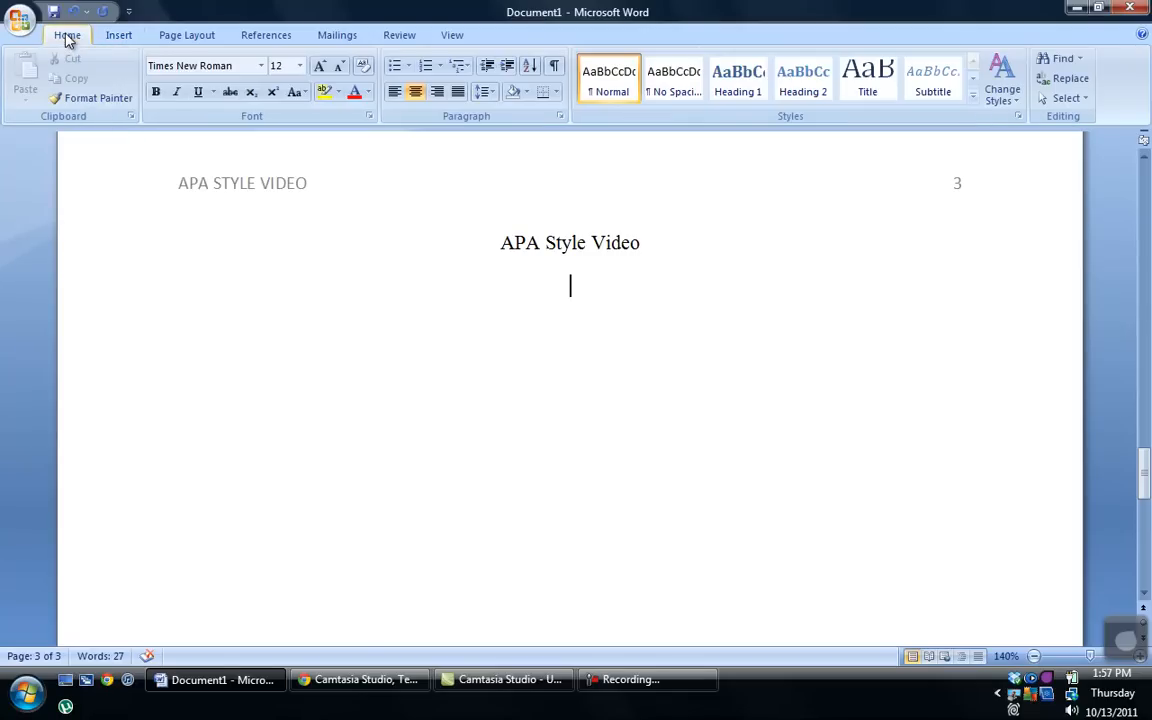
pyautogui.click(394, 95)
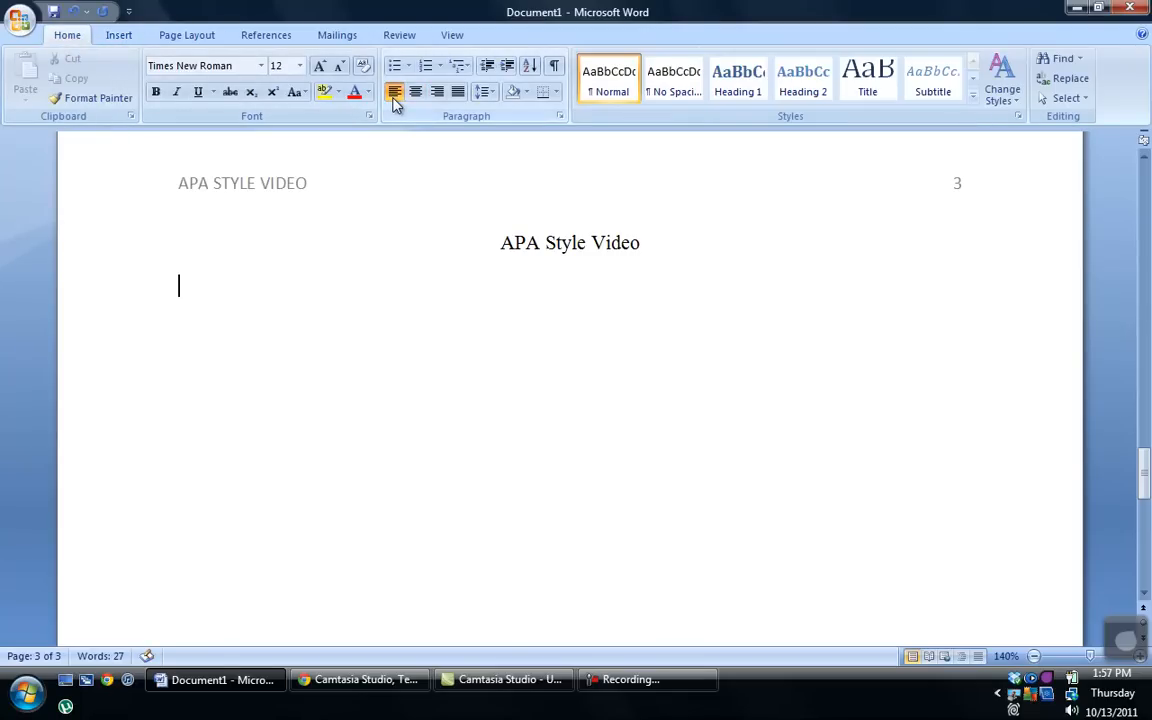
pyautogui.press('Tab')
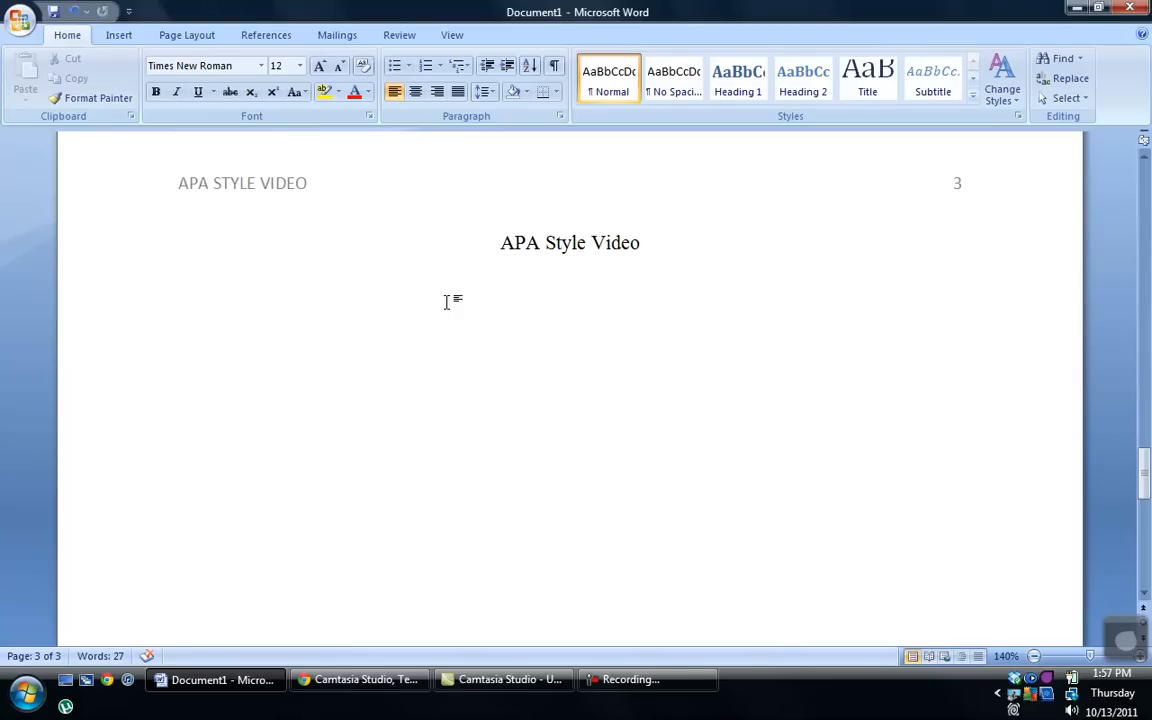
pyautogui.write('Your')
pyautogui.press('BackSpace')
pyautogui.write('r paper goes')
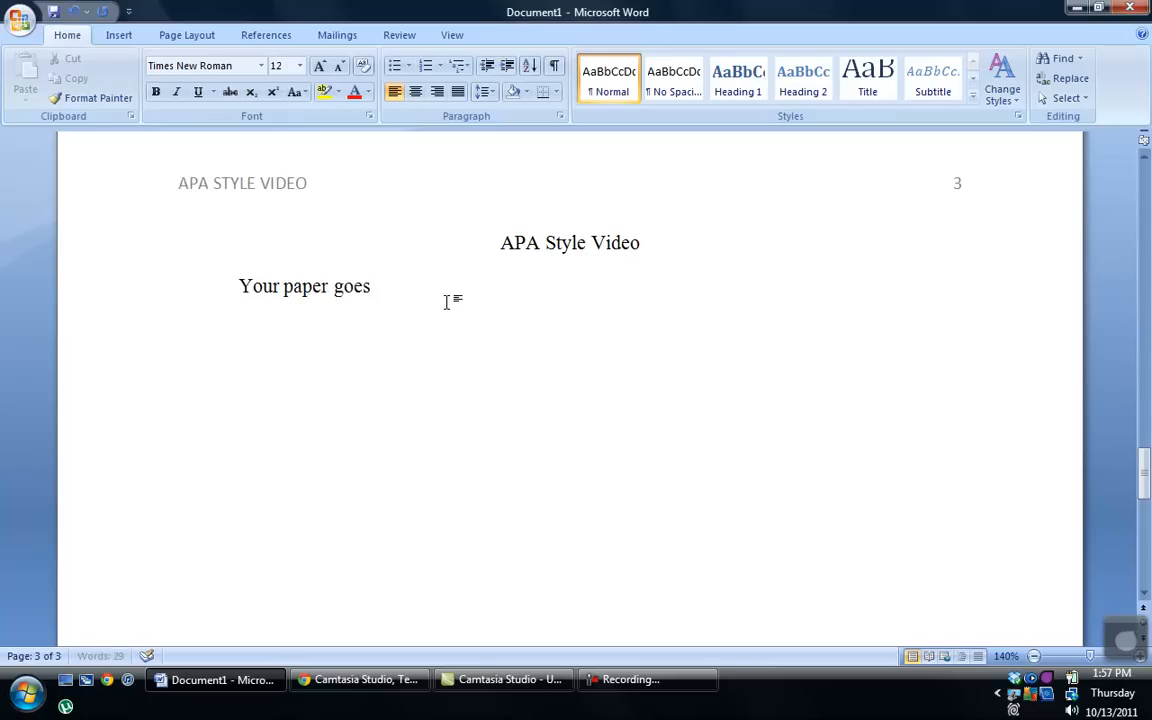
pyautogui.write(' here. Words,')
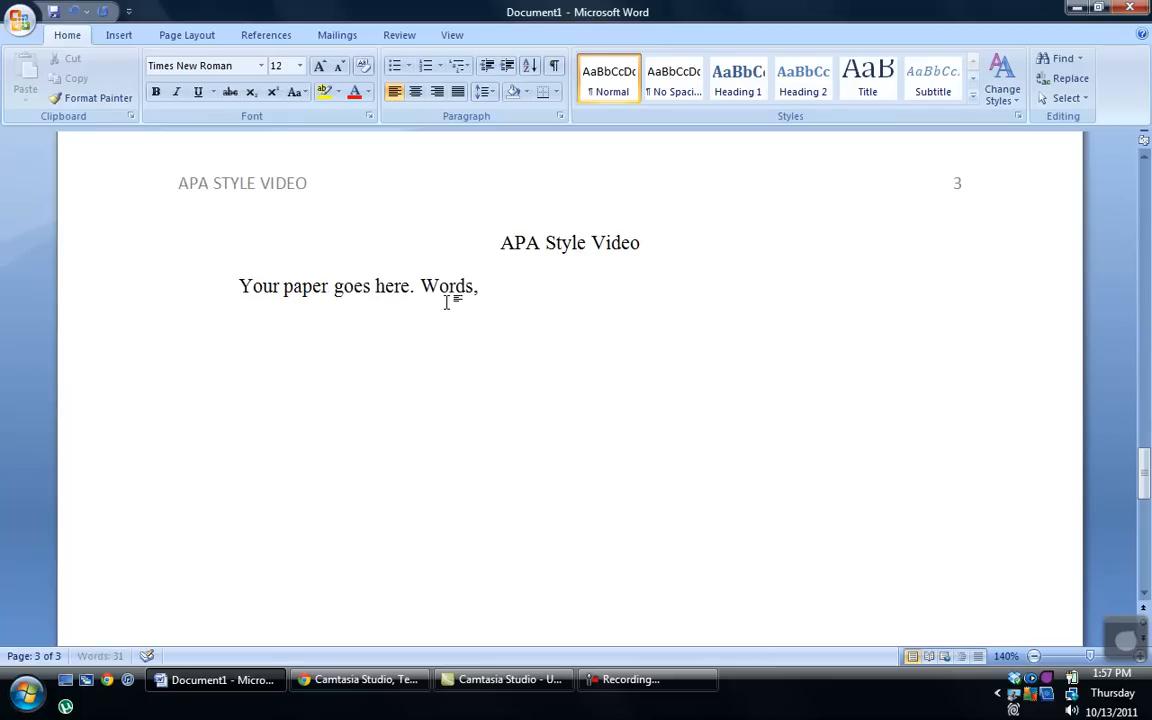
pyautogui.write(' words, words, wor')
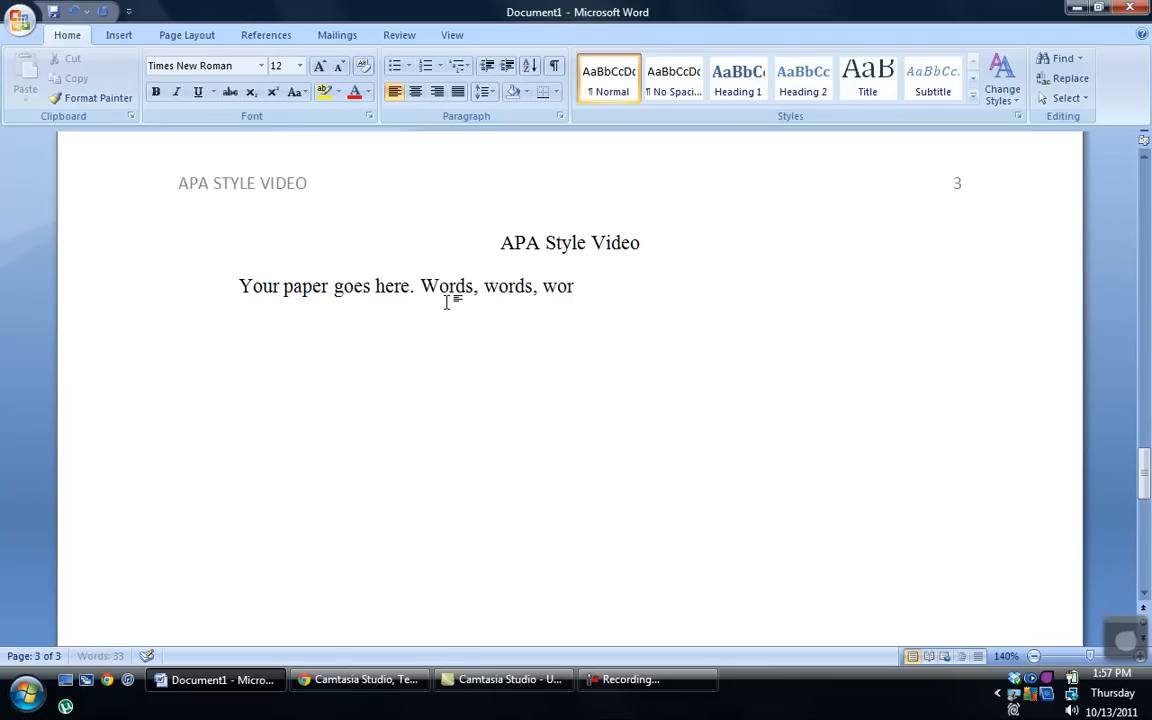
pyautogui.write('.')
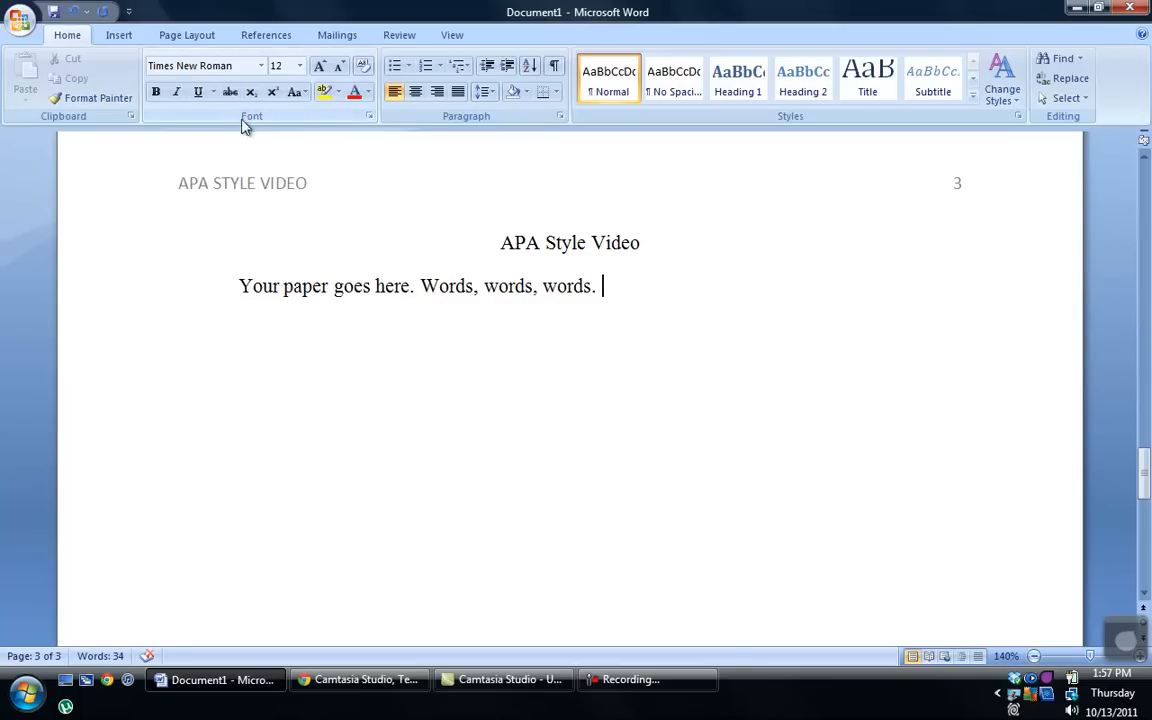
pyautogui.click(119, 37)
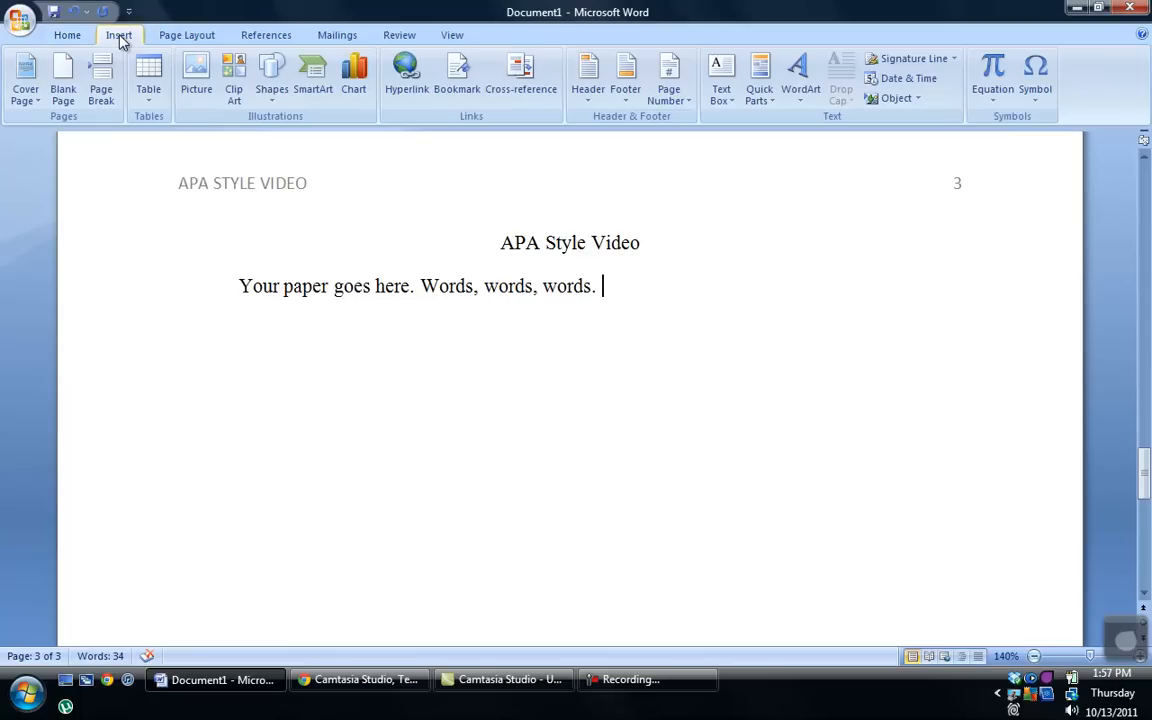
# Step: Add a page break and head page 4 with a centred 'References' title over a left-aligned line
pyautogui.click(108, 80)
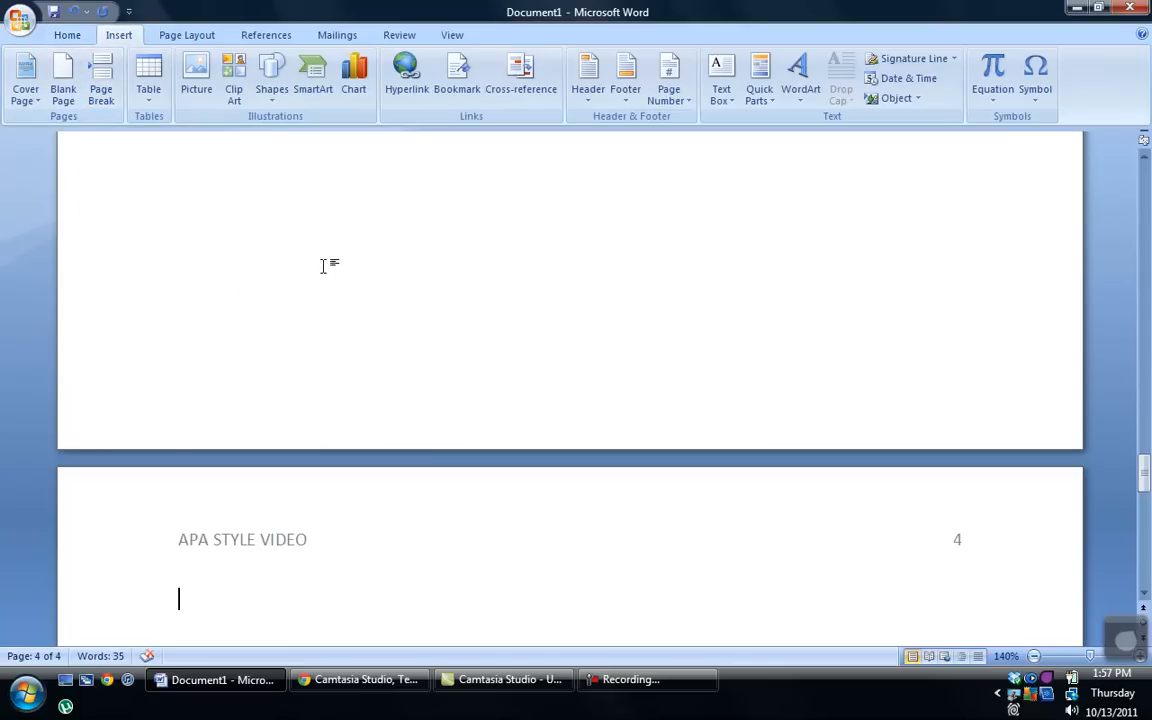
pyautogui.scroll(-5, 323, 294)
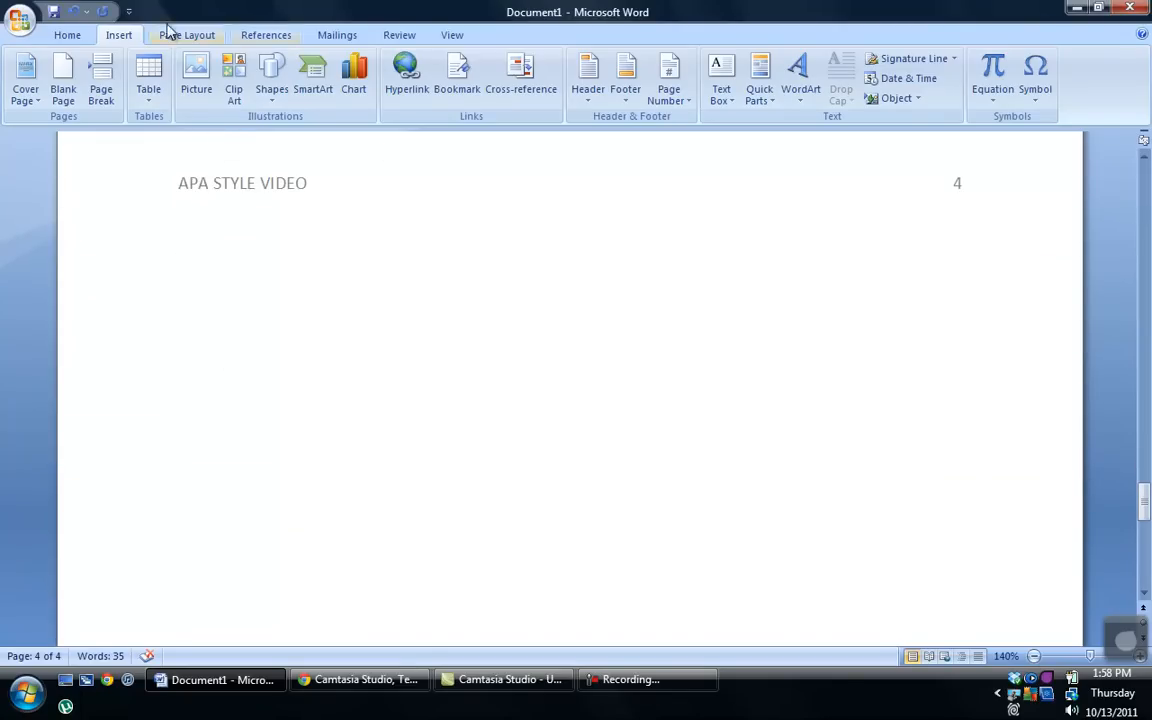
pyautogui.click(66, 42)
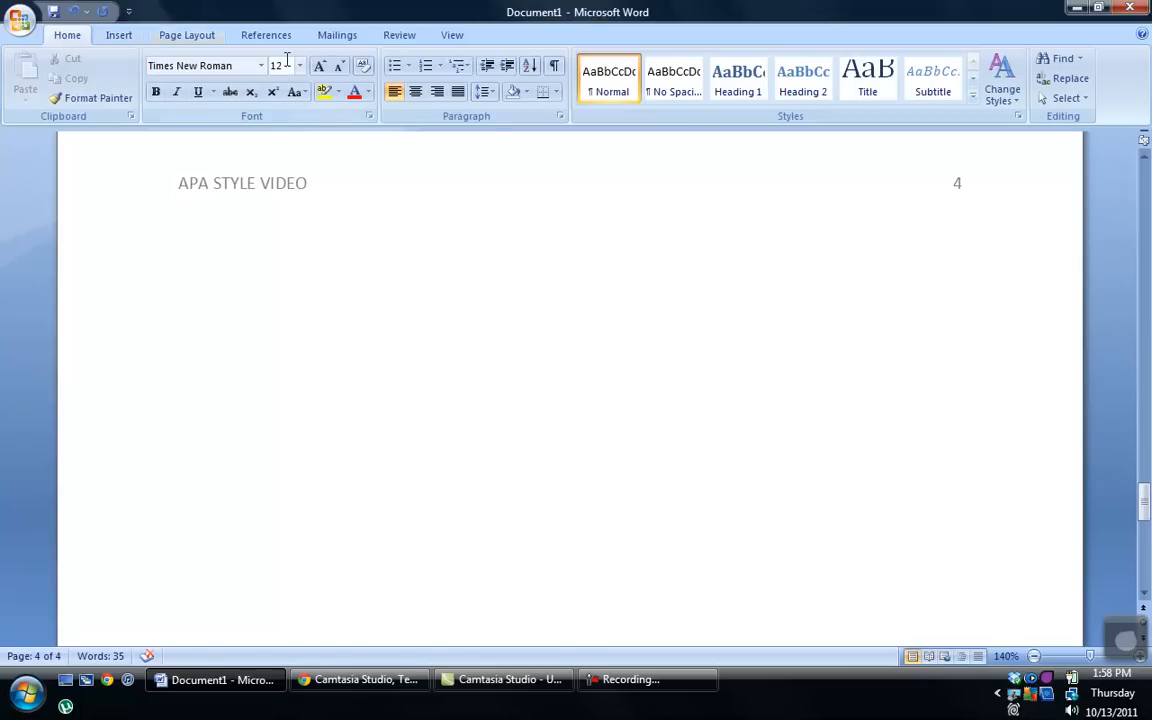
pyautogui.click(416, 93)
pyautogui.write('References')
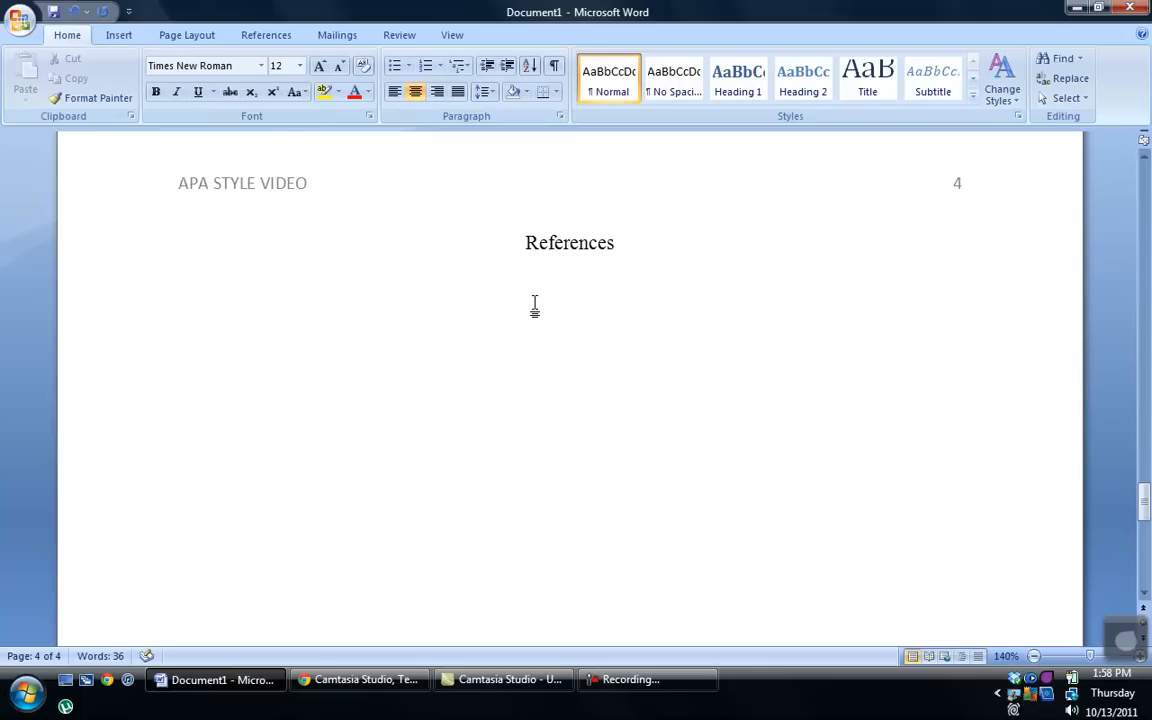
pyautogui.press('Return')
pyautogui.click(393, 91)
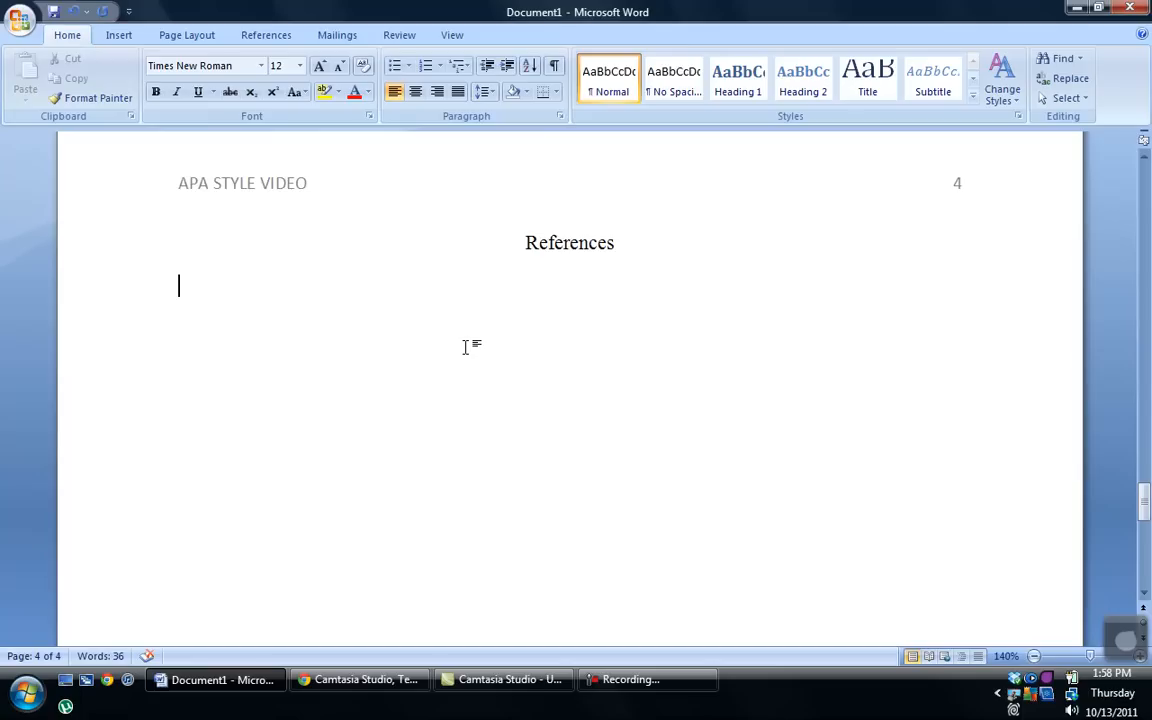
# Step: Type the reference 'Last, FirstInitial. MiddleInitial. (Year). Title of the paper. Journal, Volume##'
pyautogui.write('Last, ')
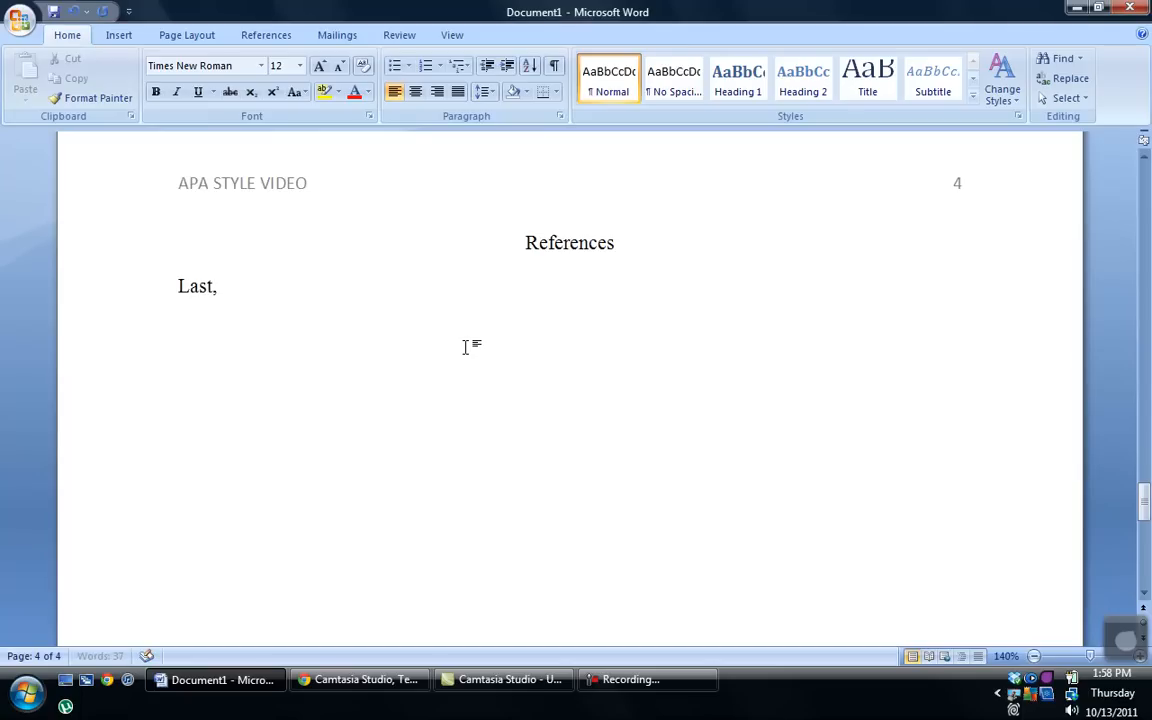
pyautogui.write('FirstInitial,')
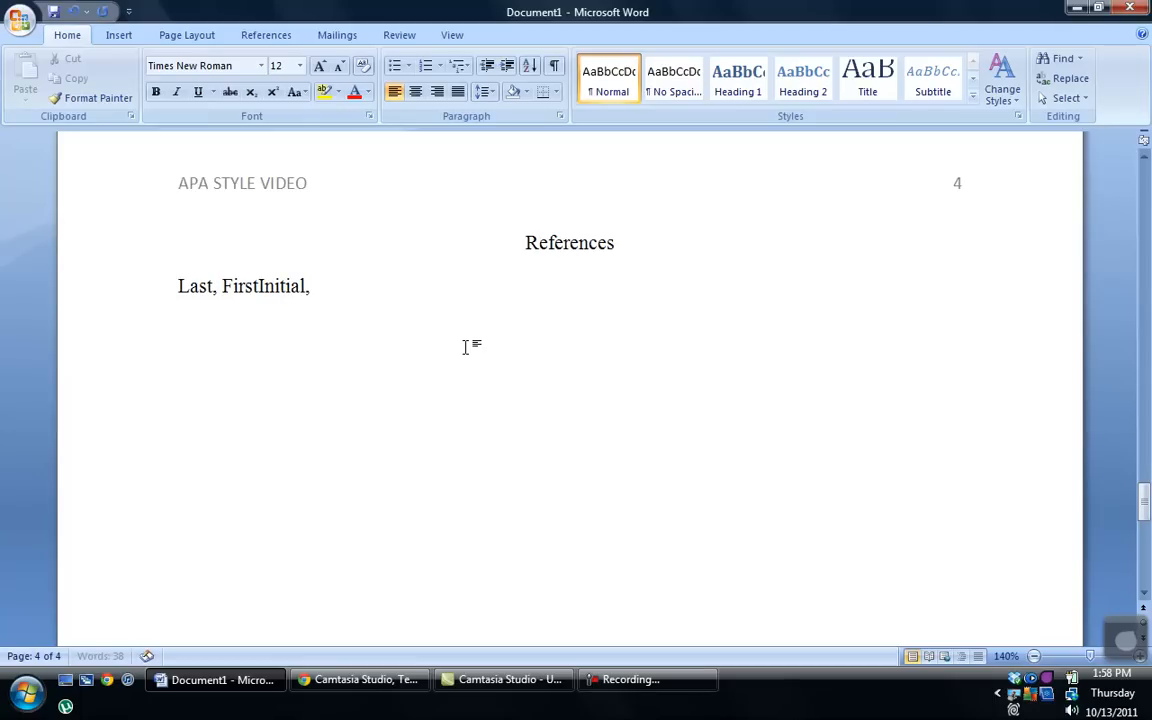
pyautogui.press('BackSpace')
pyautogui.write('. MiddleInitial.')
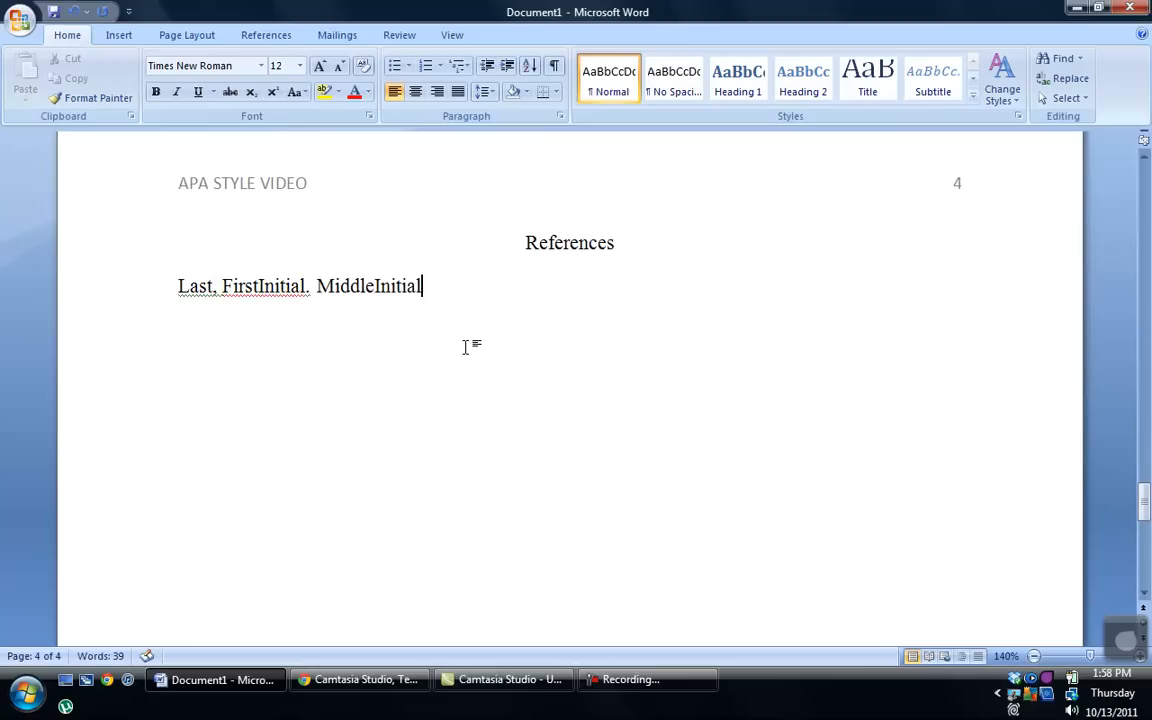
pyautogui.write(' (Year)')
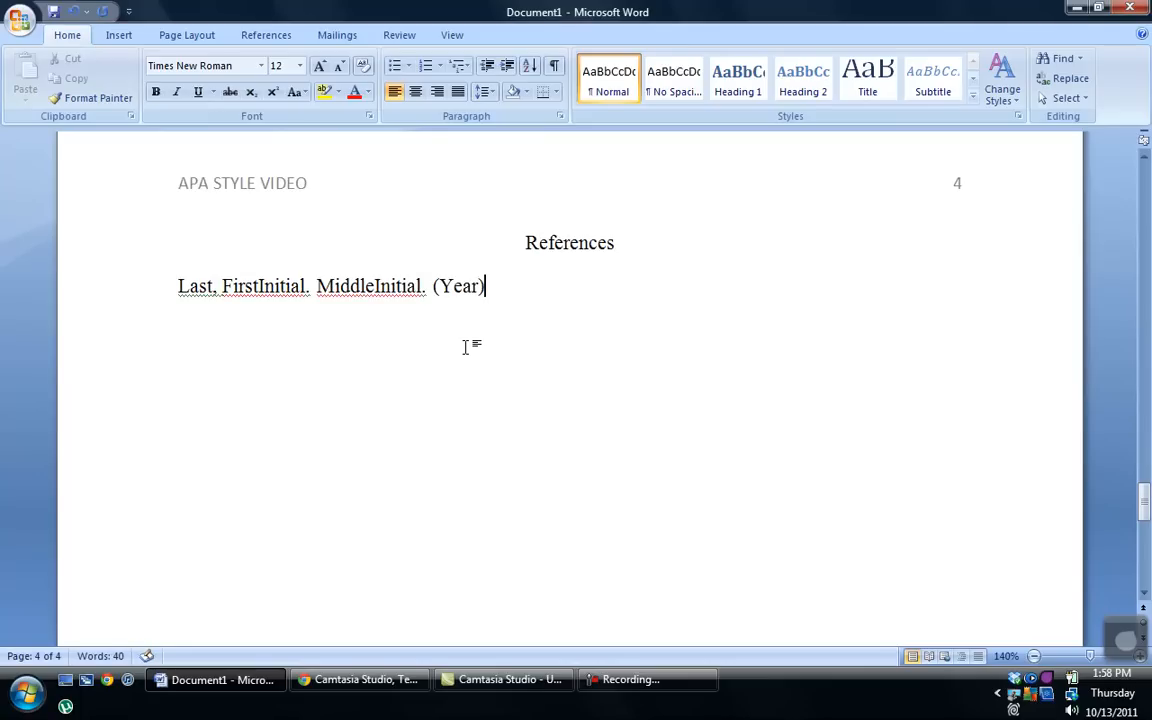
pyautogui.write('. Title of the')
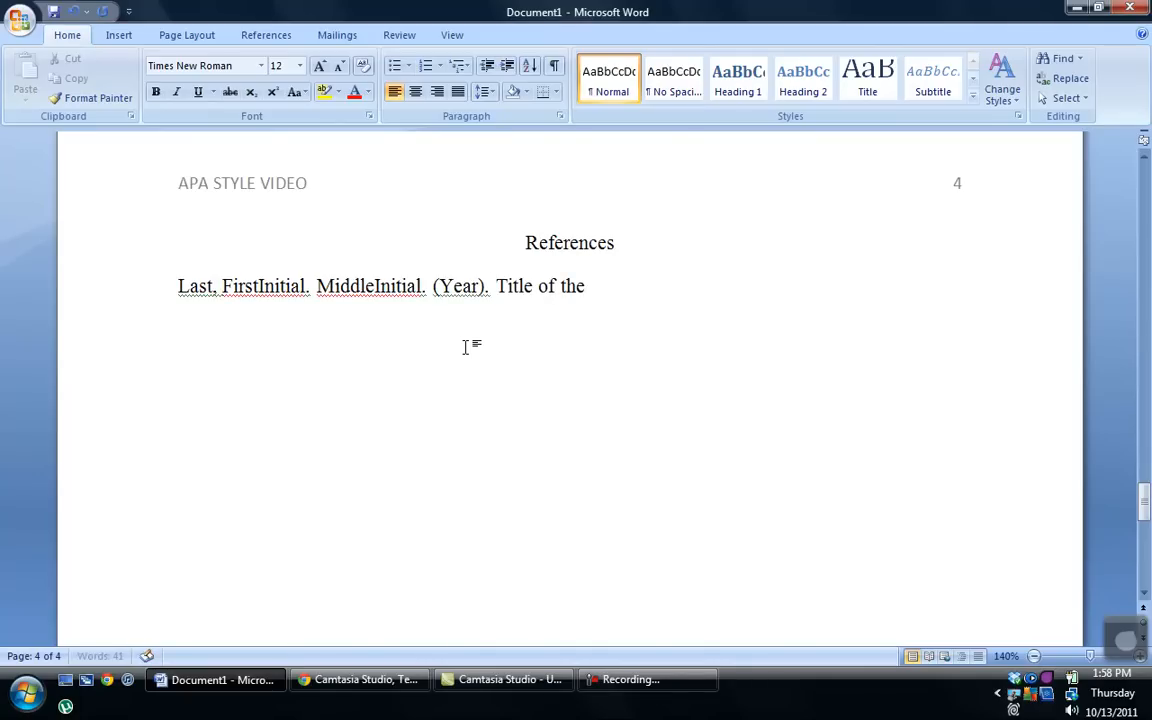
pyautogui.write(' paper.')
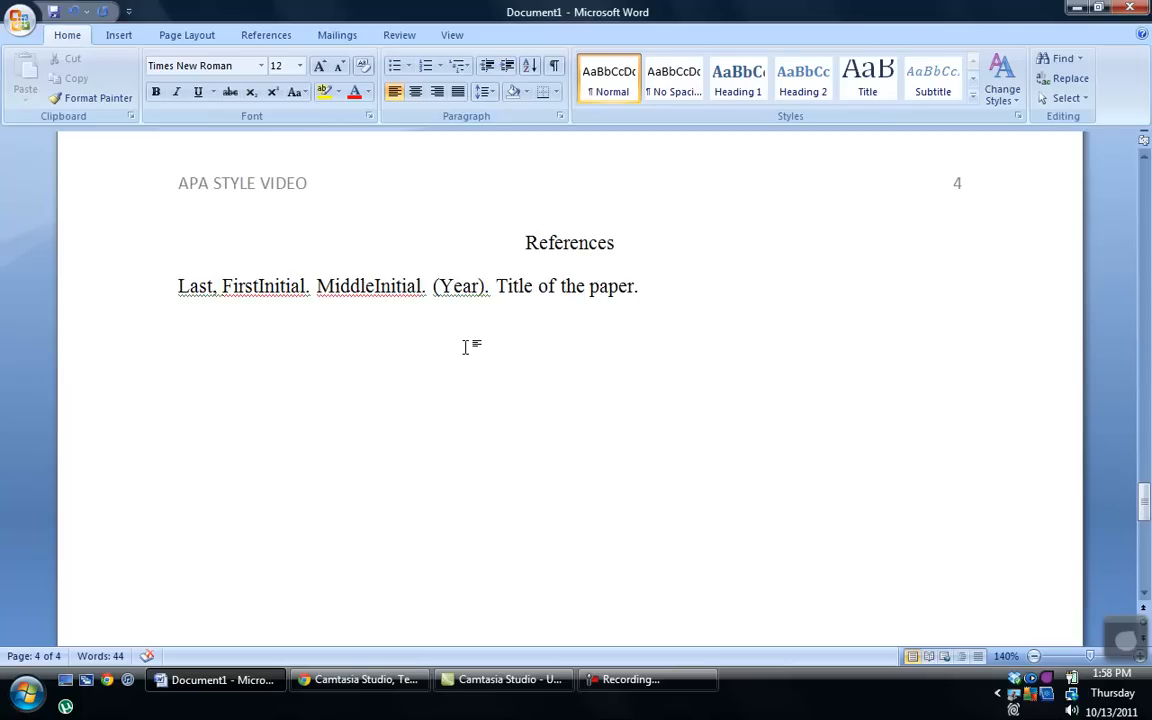
pyautogui.write('Journal')
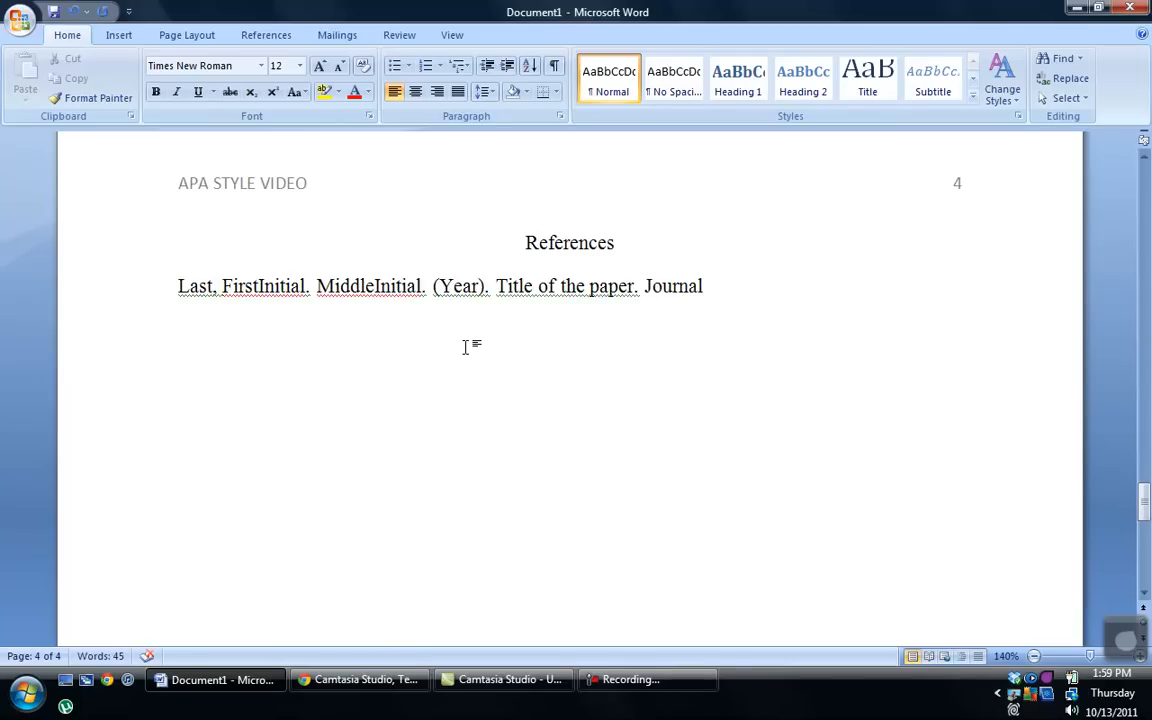
pyautogui.write(', Volume')
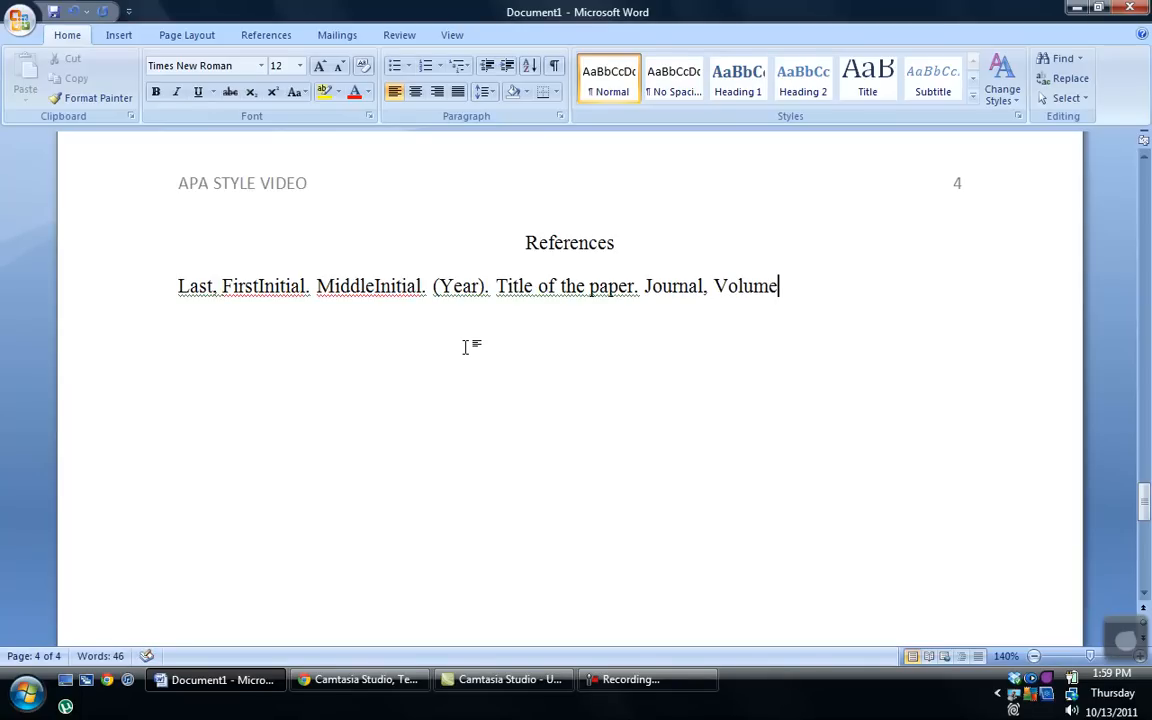
pyautogui.write('##')
# Step: Italicize 'Journal, Volume##', then turn italics off at the end of the reference line
pyautogui.moveTo(645, 287); pyautogui.dragTo(753, 267)
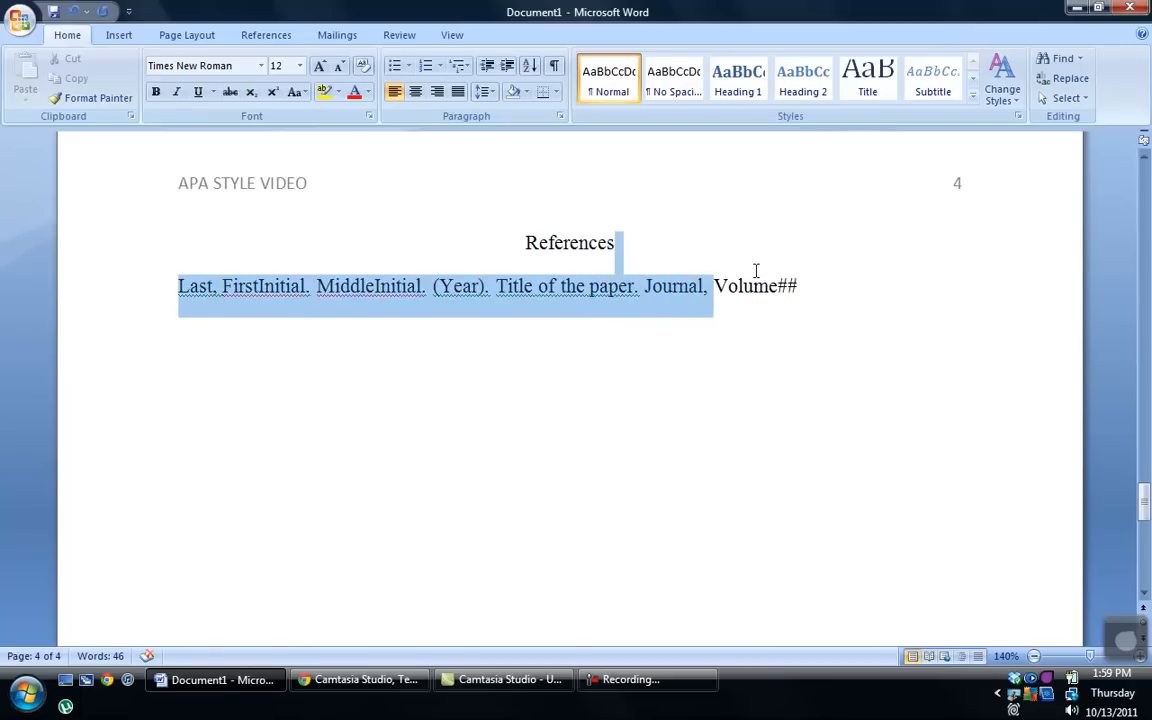
pyautogui.click(660, 289)
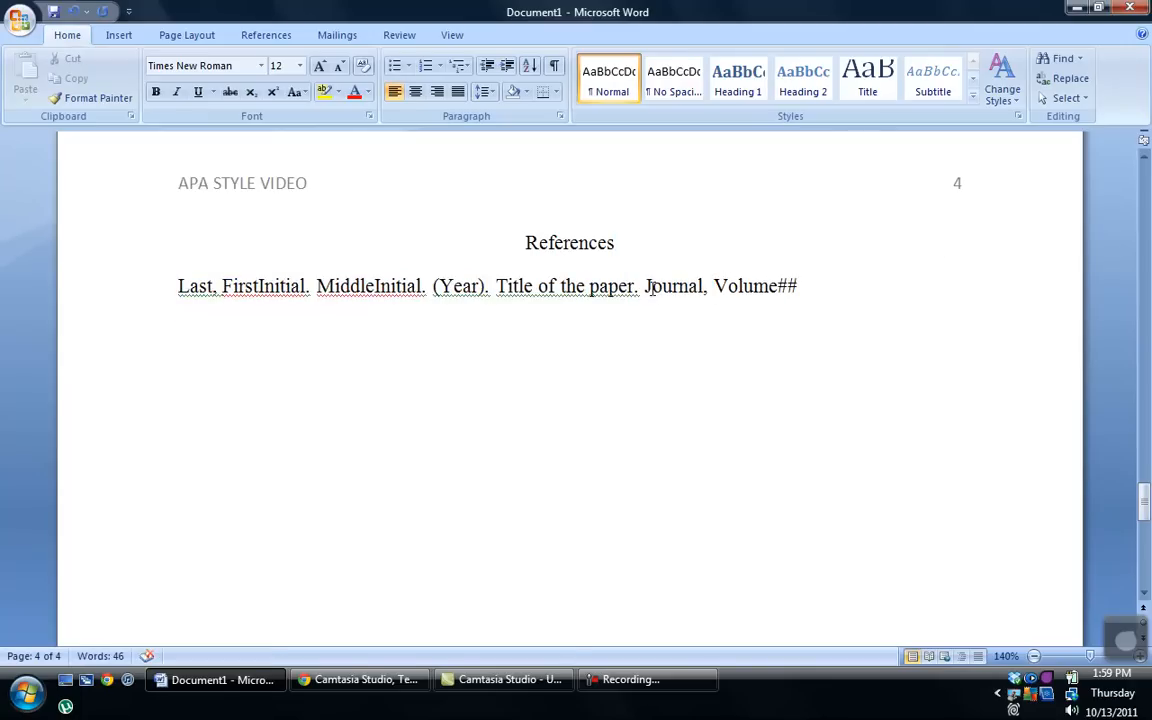
pyautogui.moveTo(704, 288); pyautogui.dragTo(762, 287)
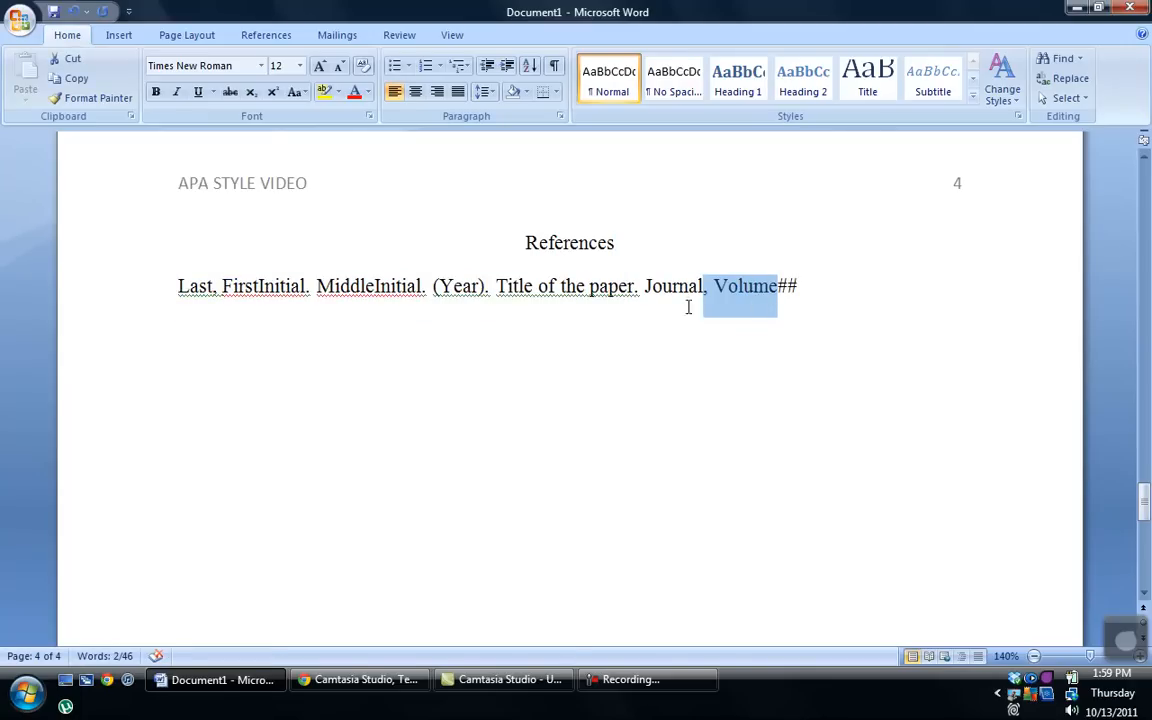
pyautogui.click(644, 287)
pyautogui.moveTo(697, 287); pyautogui.dragTo(790, 297)
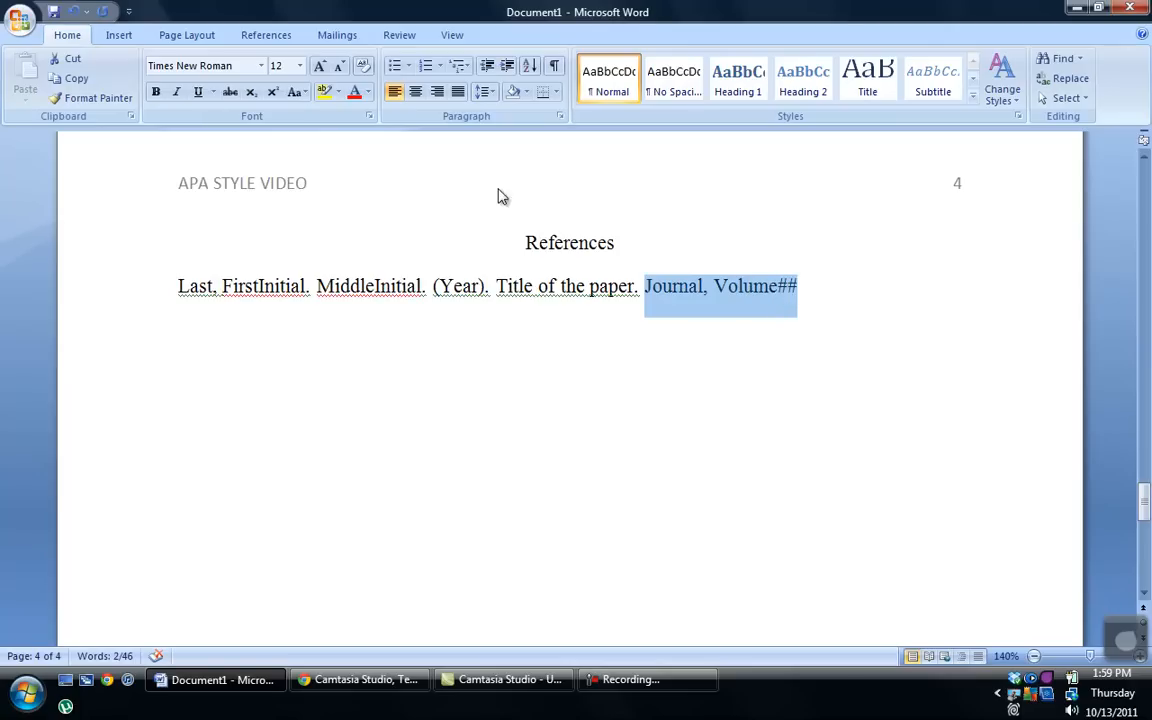
pyautogui.click(175, 92)
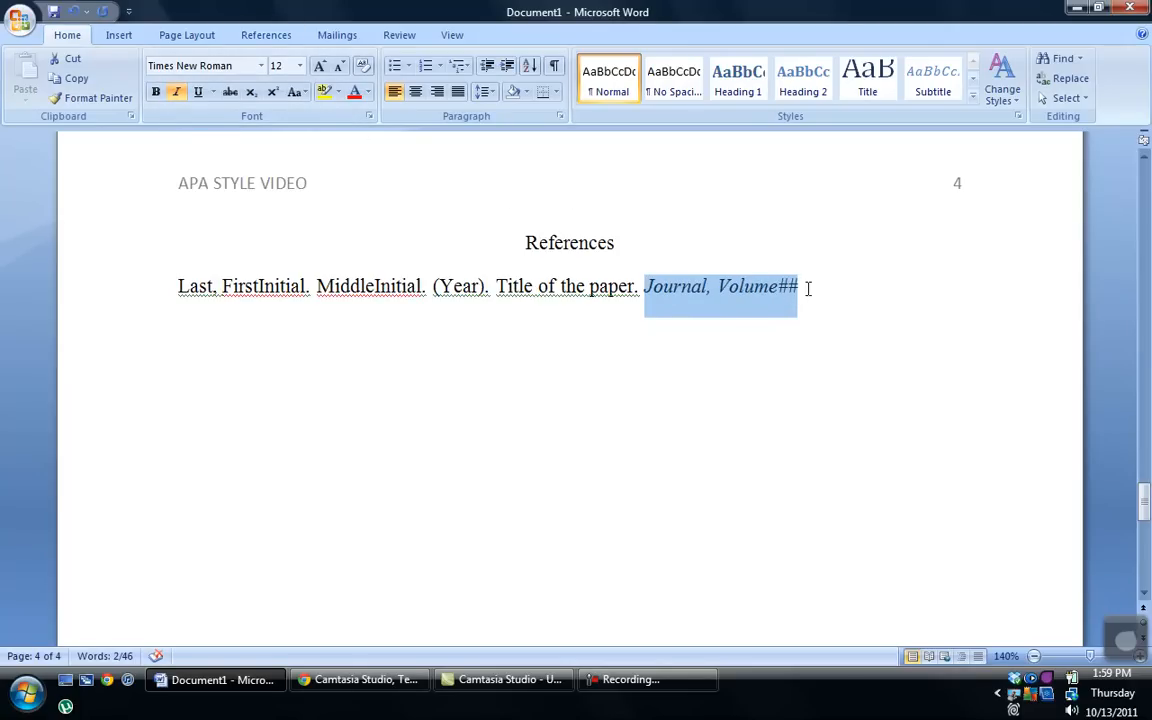
pyautogui.click(806, 288)
pyautogui.click(175, 92)
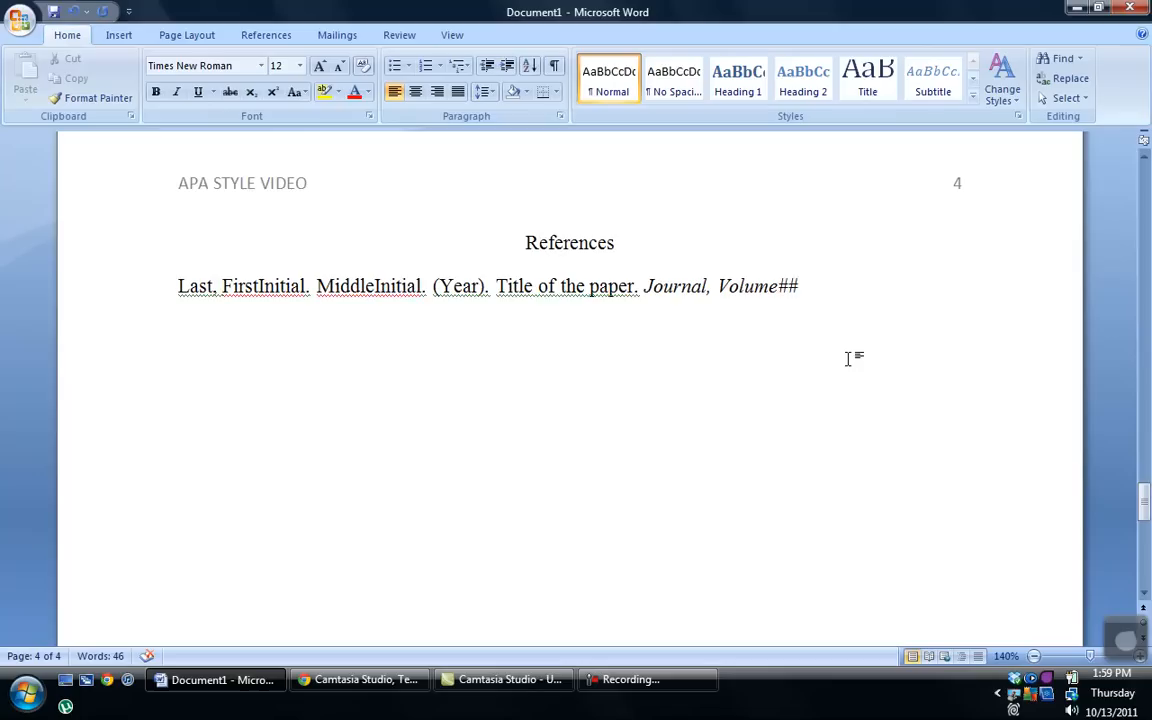
# Step: Append '(Issue##), ##-##' in regular font after the italic journal and volume
pyautogui.write('(Issue##)')
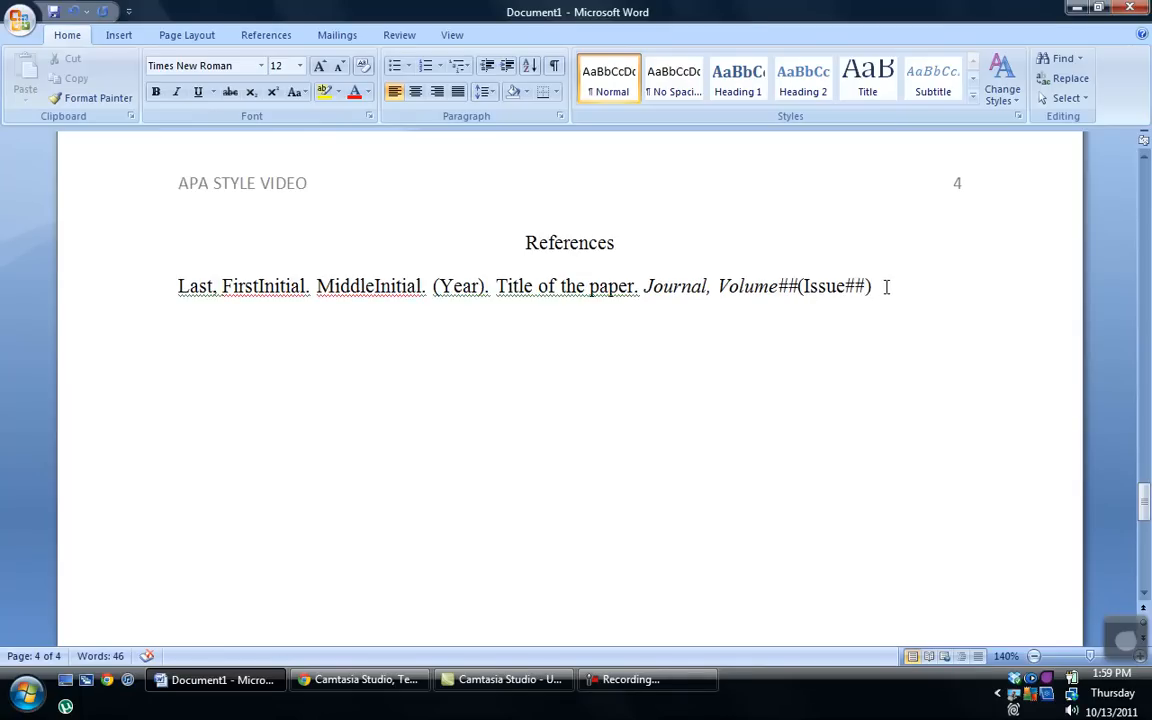
pyautogui.write(',')
pyautogui.write('##-##.')
# Step: Scroll up to review the title page, then back down to the Abstract on page 2
pyautogui.scroll(20, 962, 484)
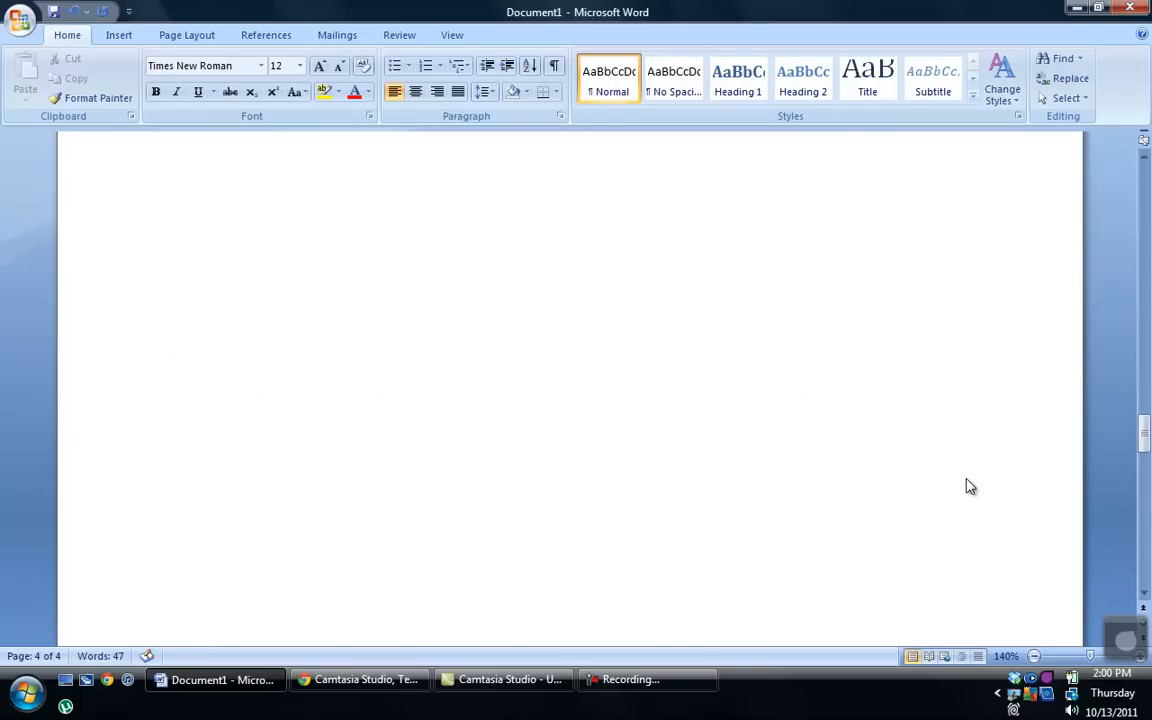
pyautogui.scroll(20, 970, 488)
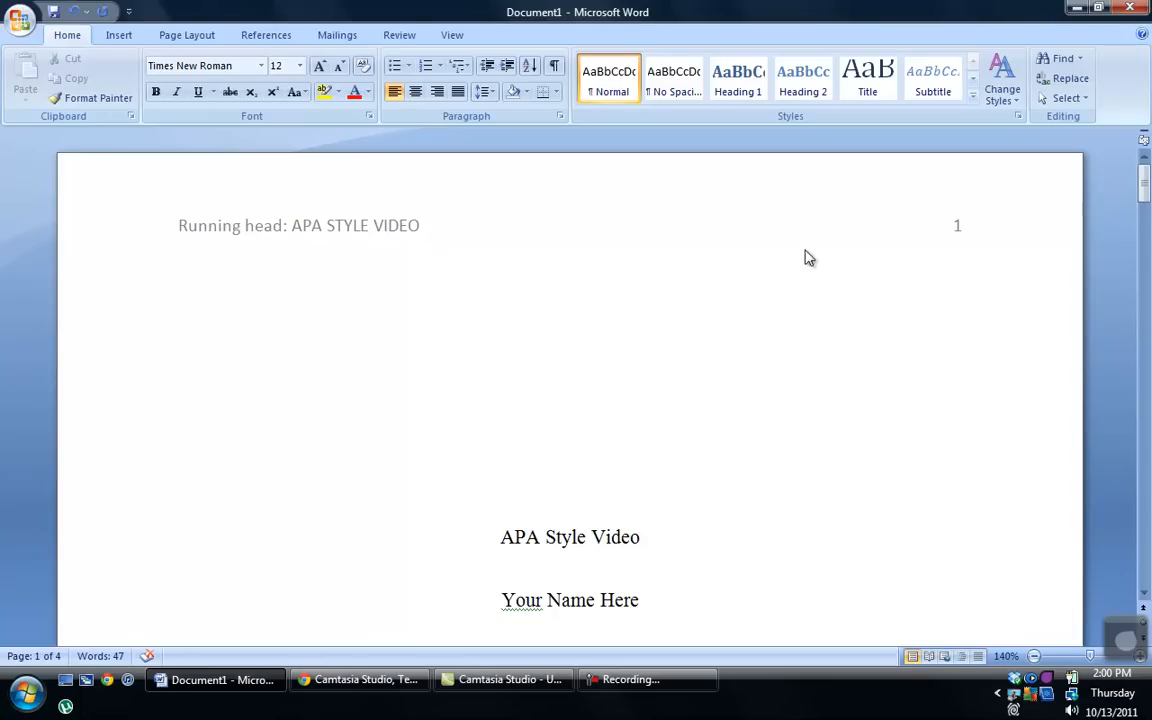
pyautogui.scroll(-4, 840, 270)
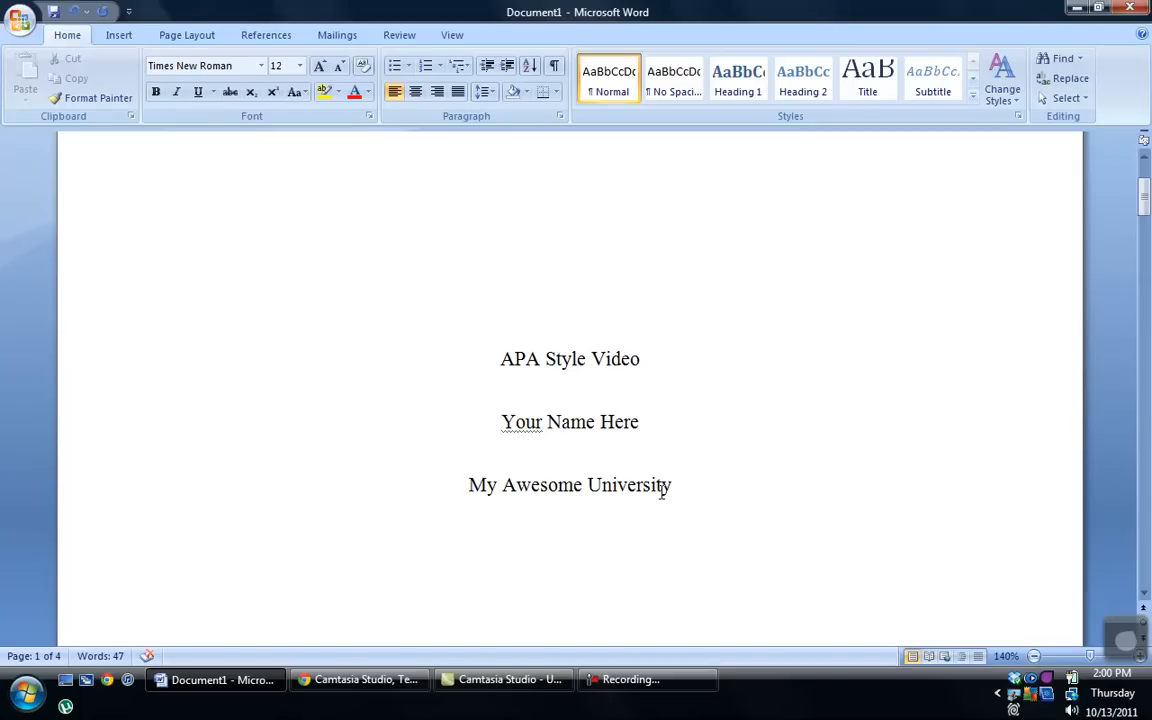
pyautogui.scroll(-12, 661, 490)
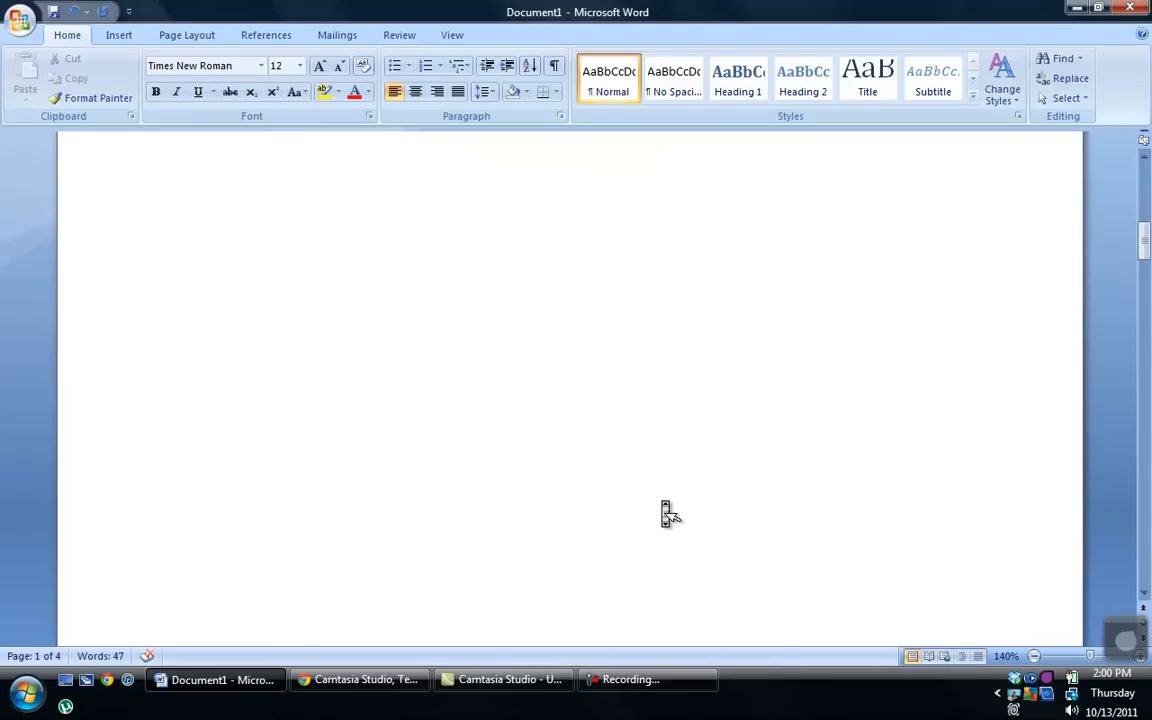
pyautogui.scroll(-1, 661, 490)
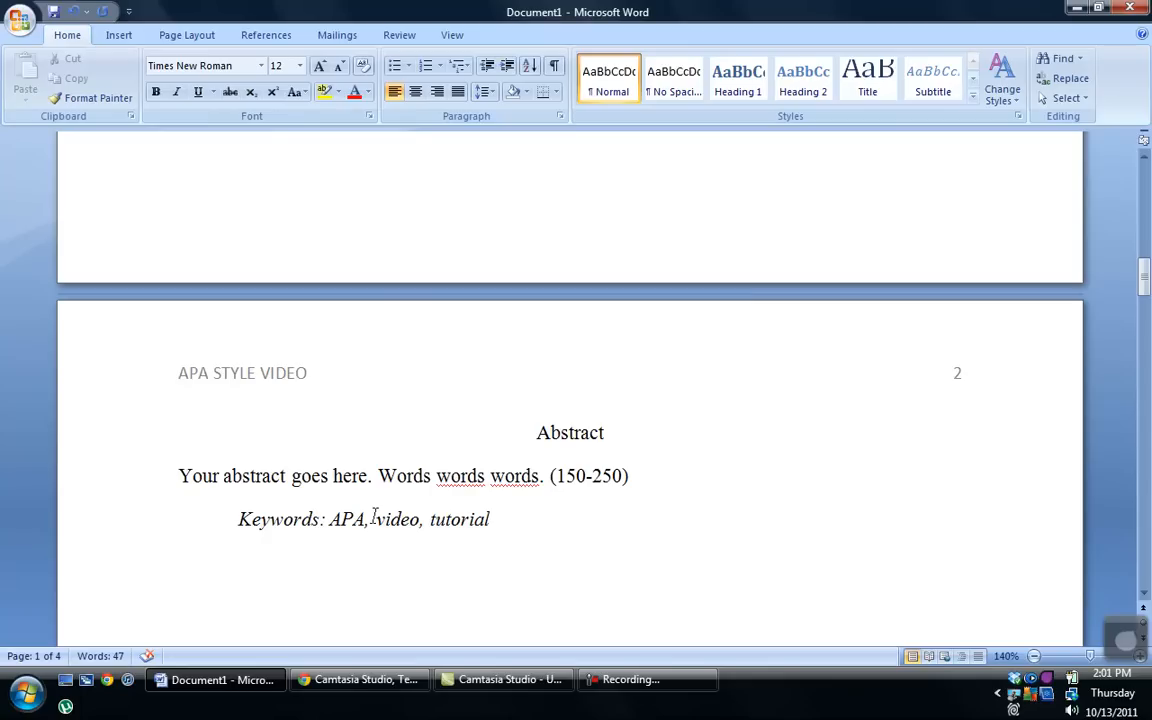
# Step: Make the keywords 'APA, video, tutorial' upright, leaving the Keywords label italic
pyautogui.moveTo(492, 521); pyautogui.dragTo(358, 555)
pyautogui.click(176, 91)
pyautogui.click(517, 527)
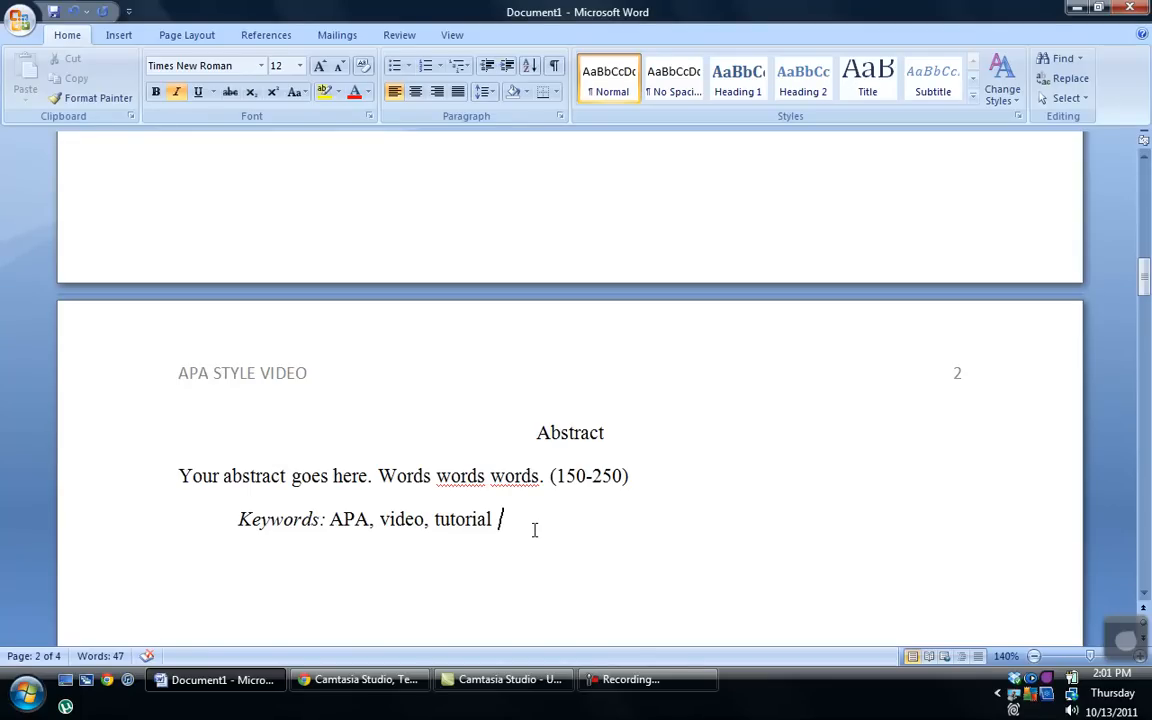
# Step: Scroll to page 3 and place the cursor in its body text
pyautogui.scroll(-10, 537, 540)
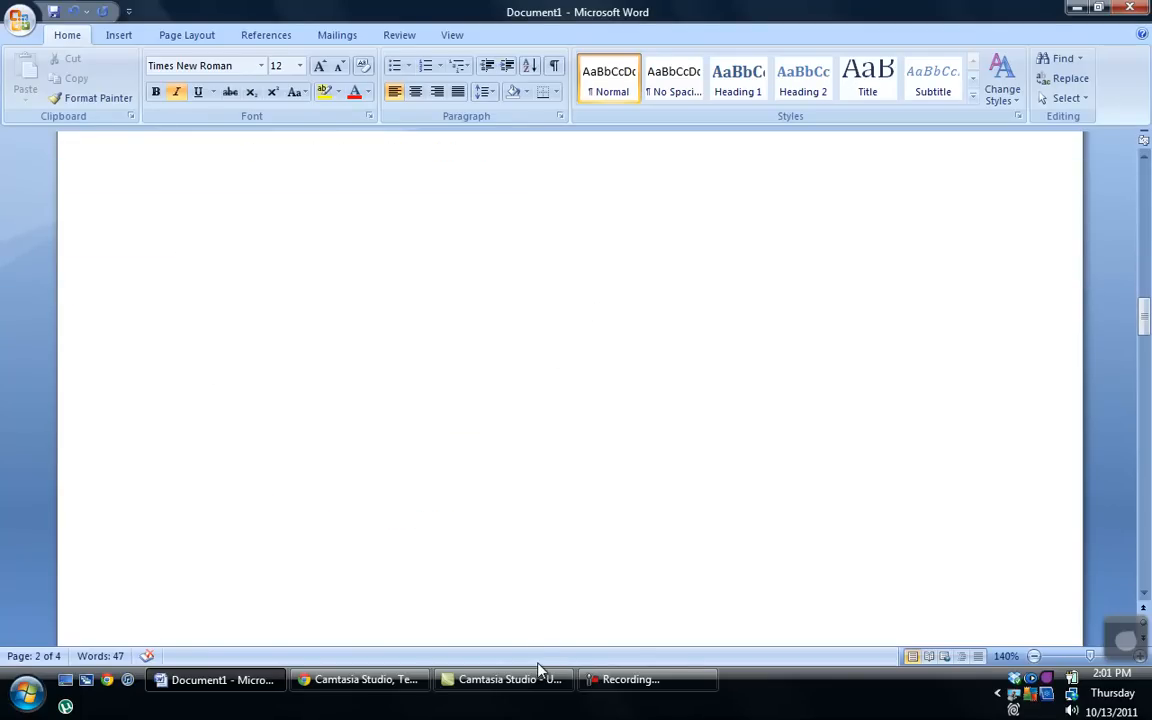
pyautogui.scroll(-5, 541, 679)
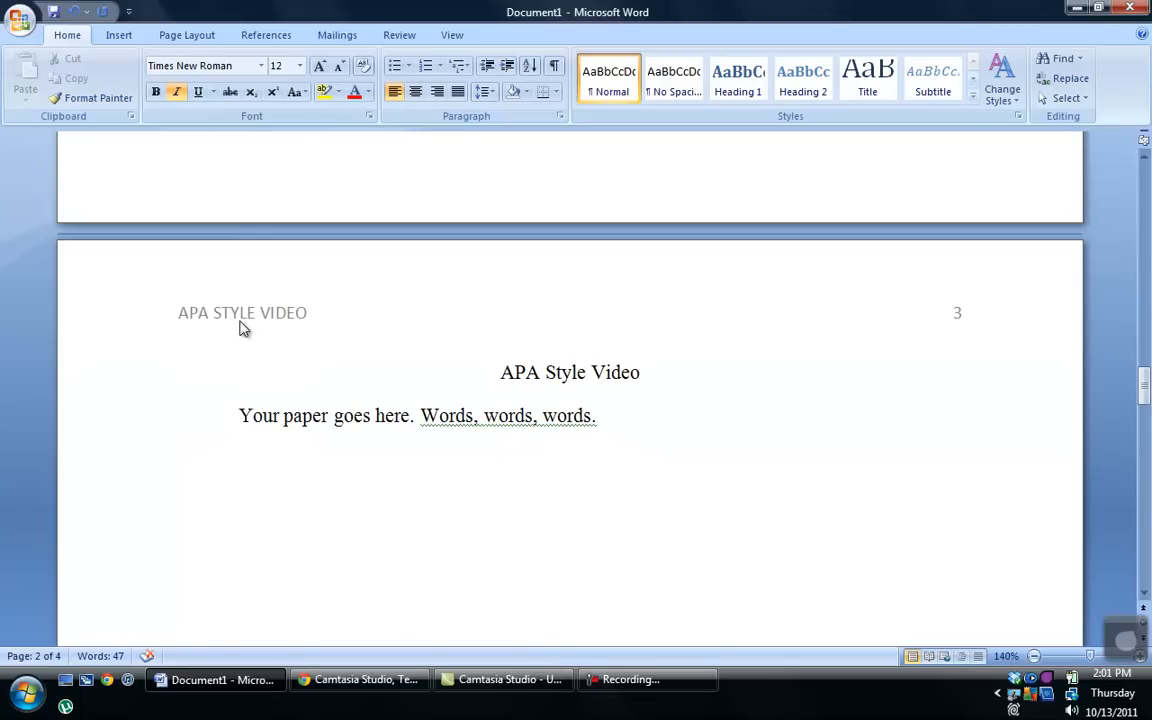
pyautogui.click(499, 412)
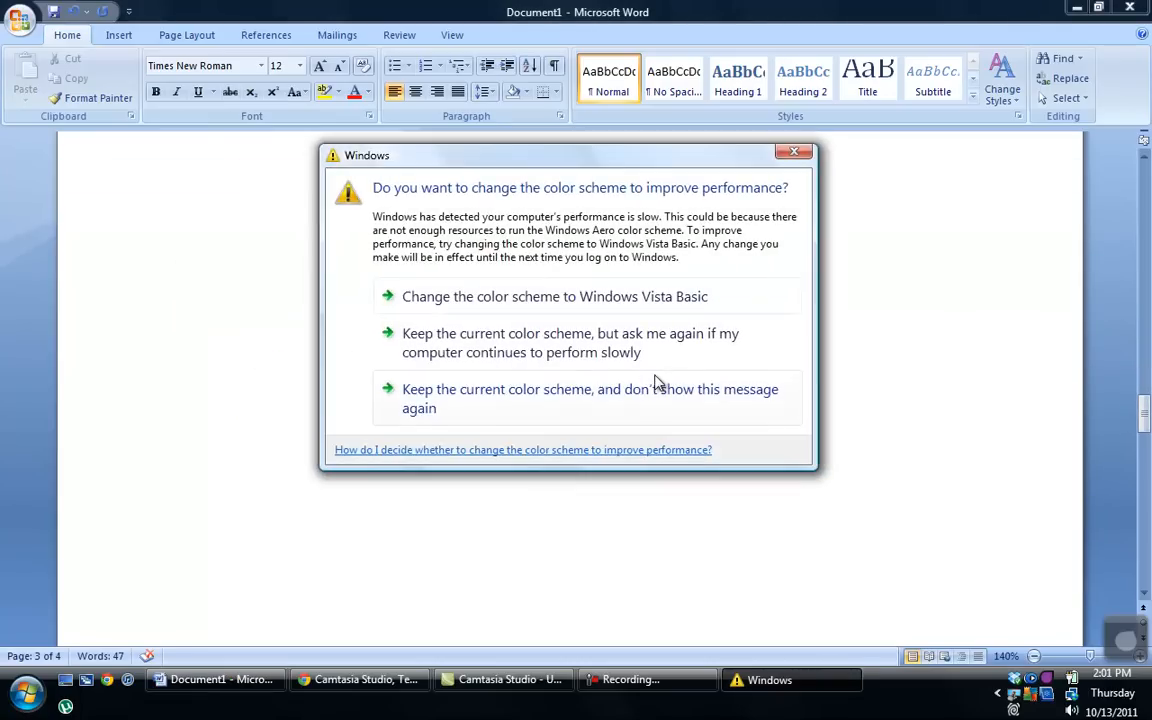
# Step: Close the Windows colour-scheme warning and scroll down to the References page
pyautogui.click(794, 153)
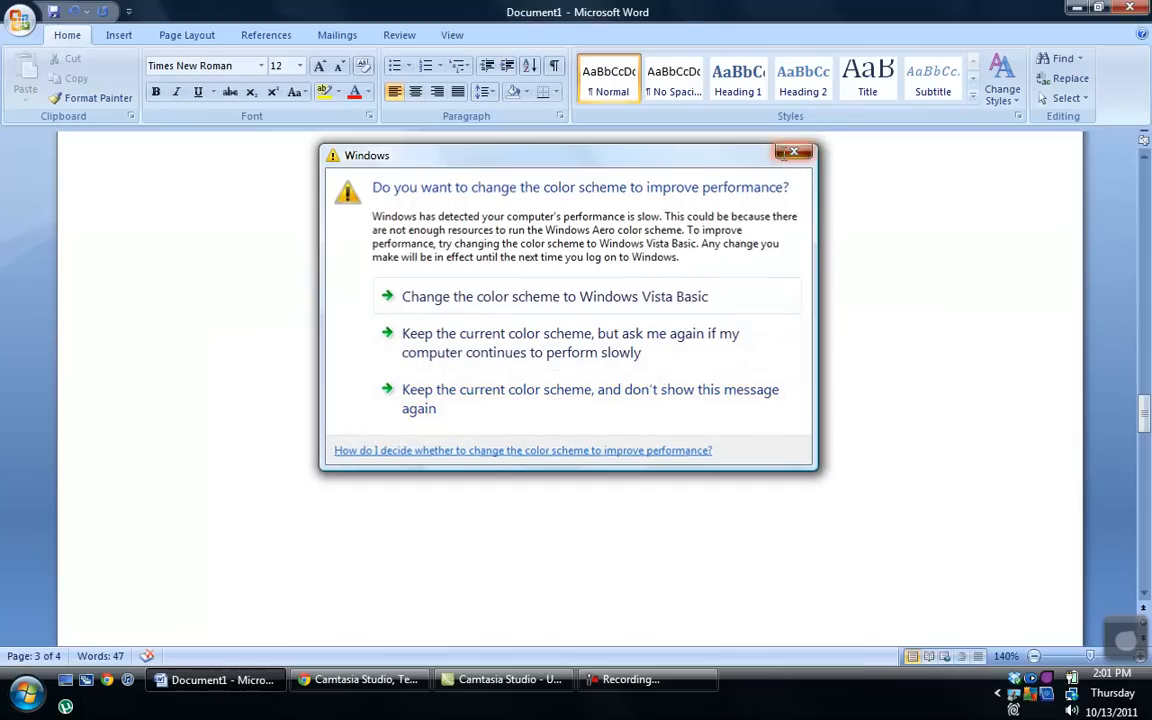
pyautogui.scroll(-7, 825, 321)
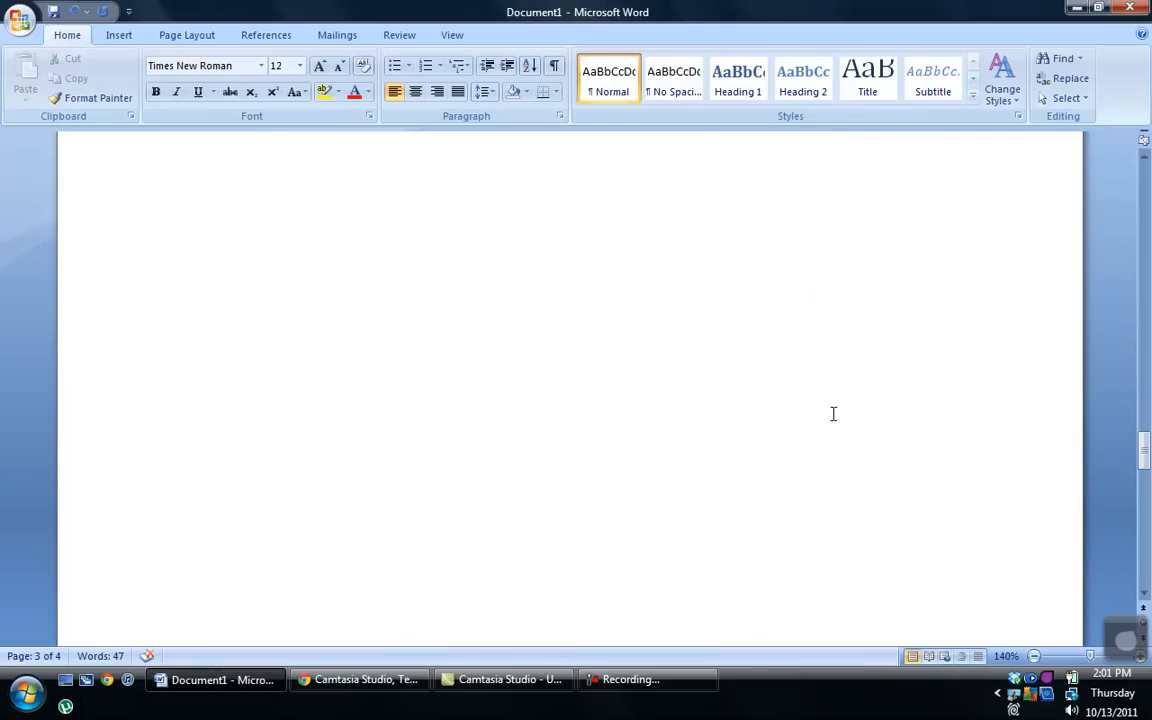
pyautogui.scroll(-3, 841, 476)
pyautogui.scroll(-5, 843, 484)
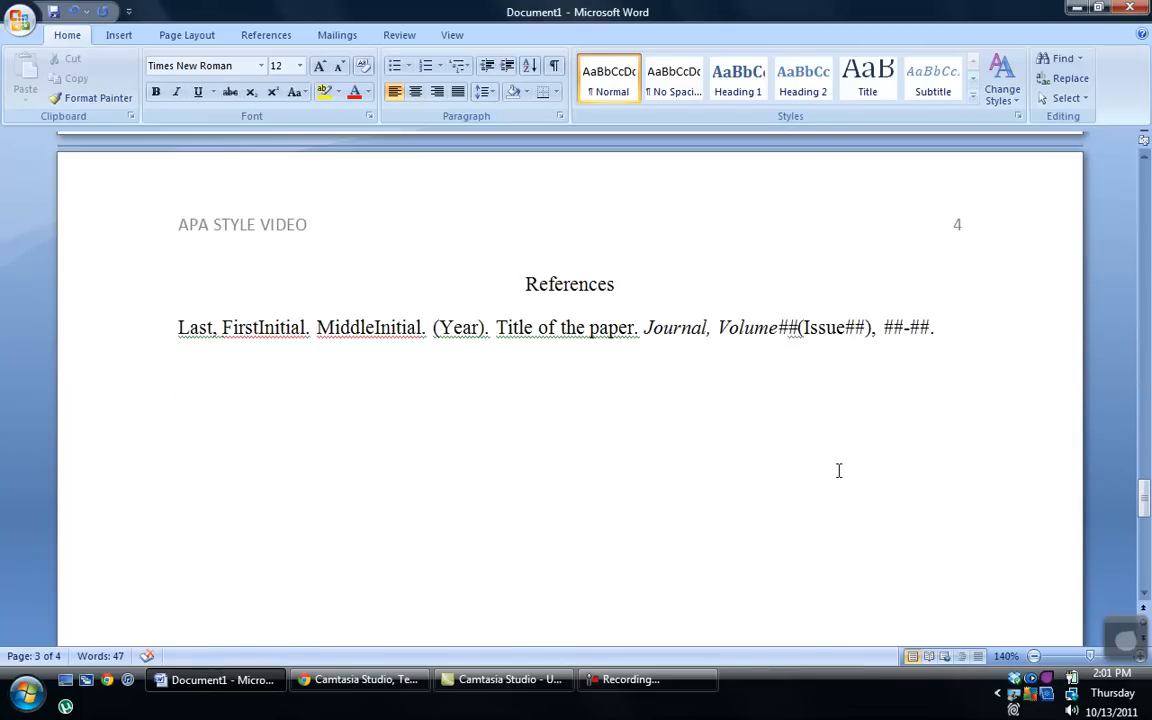